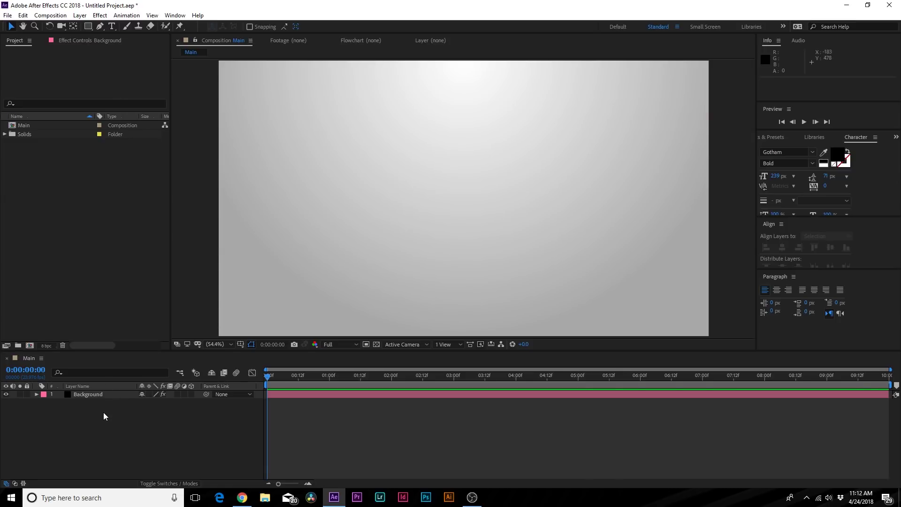
# Create a text layer reading 'SOnduck' in the Main composition.
pyautogui.click(112, 26)
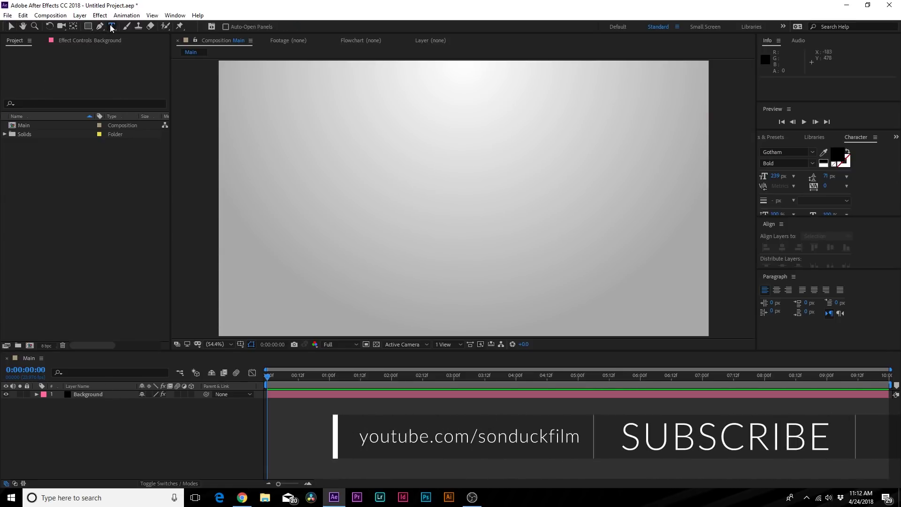
pyautogui.click(452, 187)
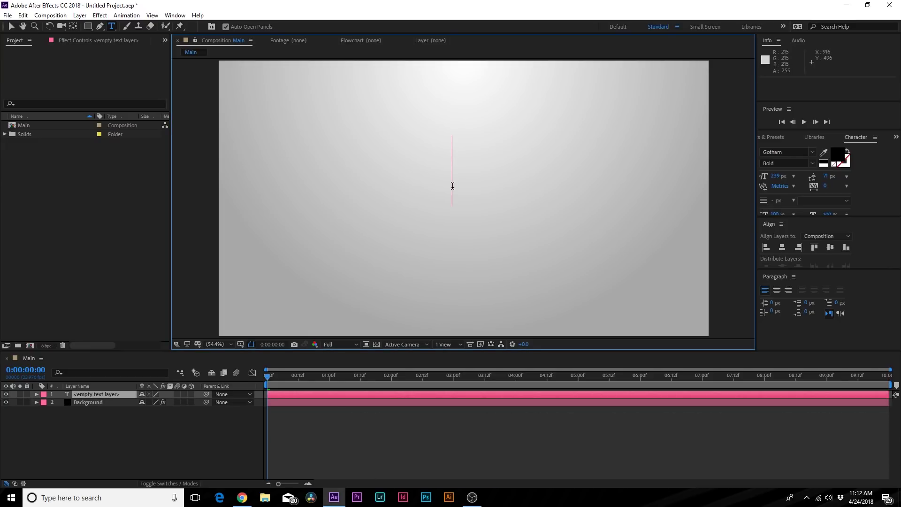
pyautogui.write('SOnduck')
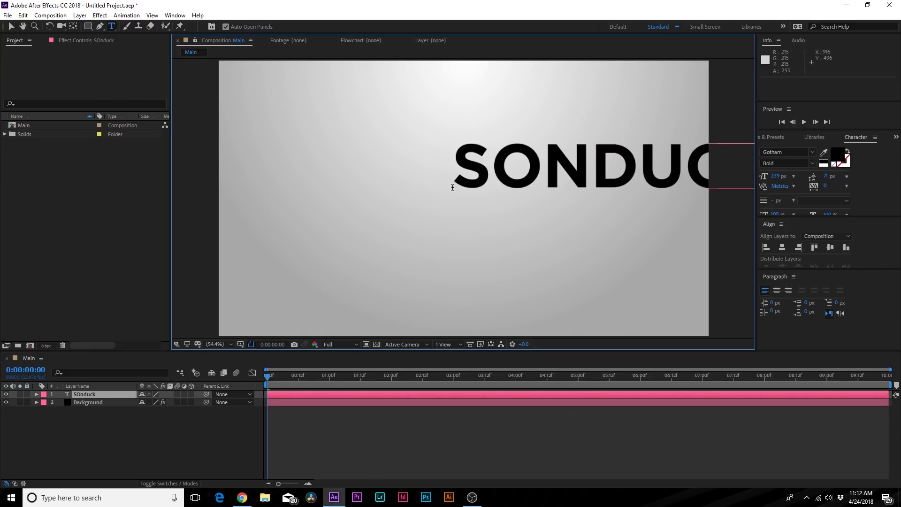
pyautogui.click(7, 26)
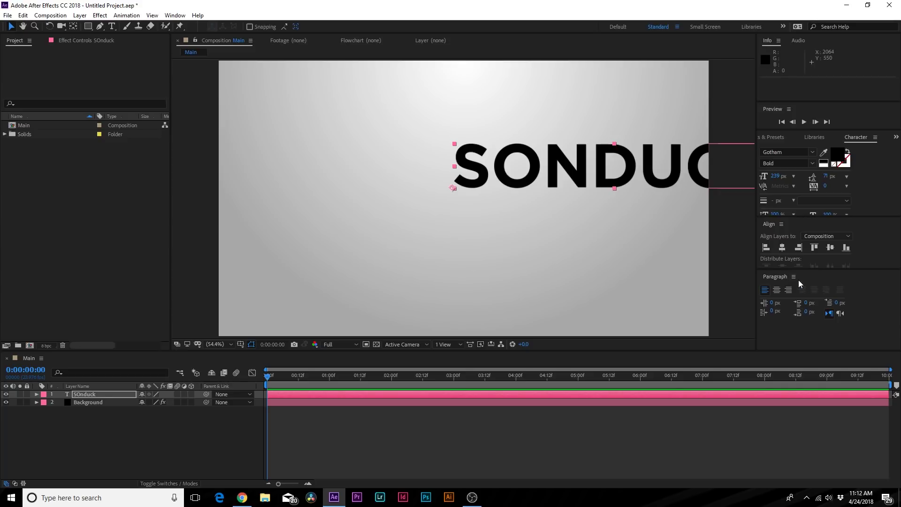
# Centre the text horizontally and vertically in the frame using the Align panel.
pyautogui.click(177, 16)
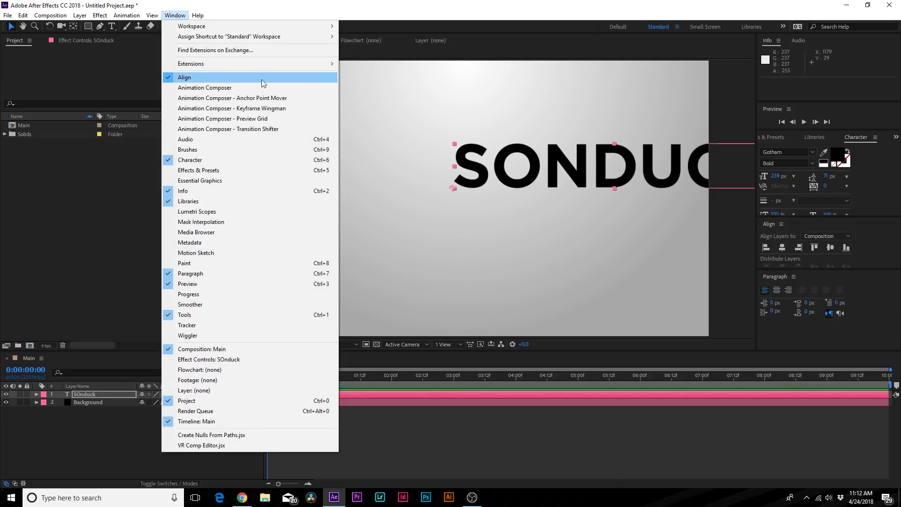
pyautogui.click(781, 250)
pyautogui.click(782, 248)
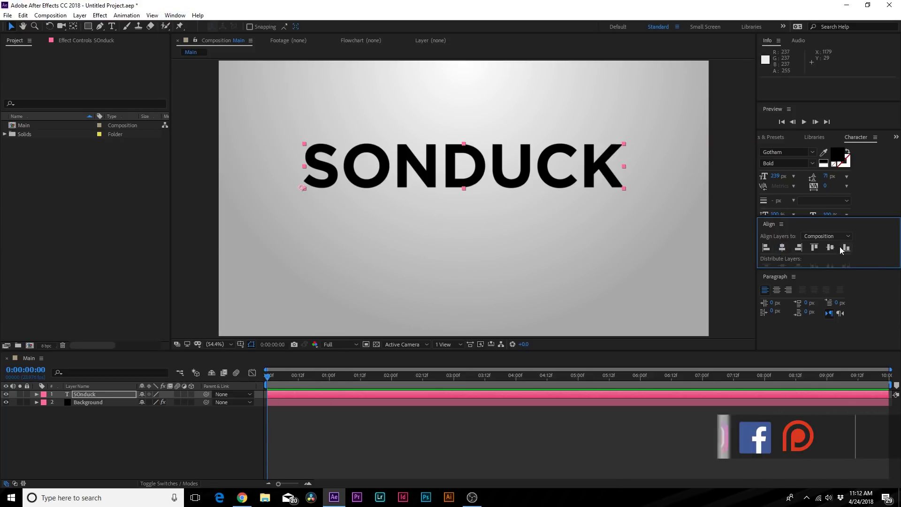
pyautogui.click(830, 248)
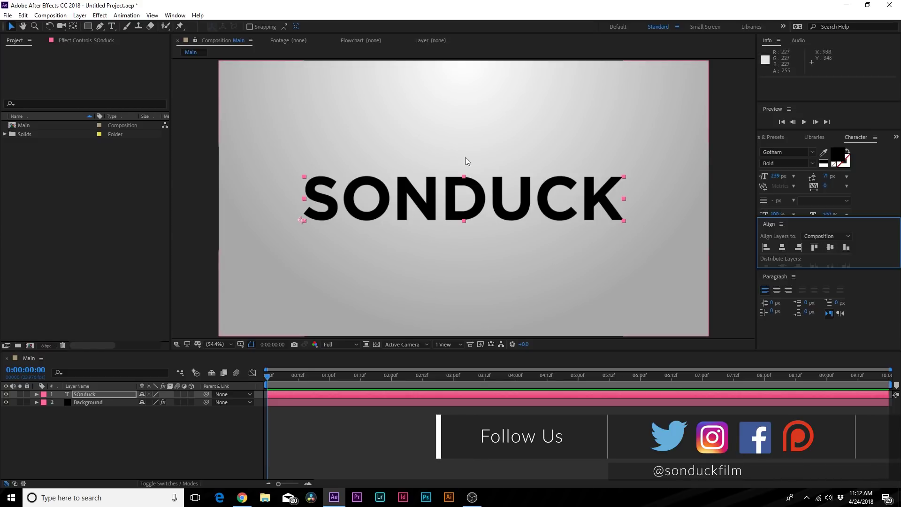
pyautogui.click(92, 394)
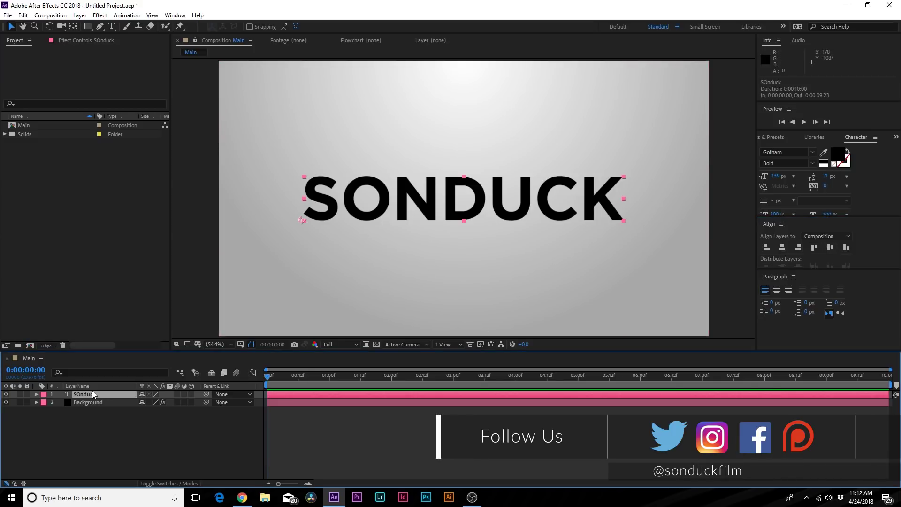
# Pre-compose the SONDUCK text layer via the Layer menu into a comp named 'Placeholder'.
pyautogui.click(80, 15)
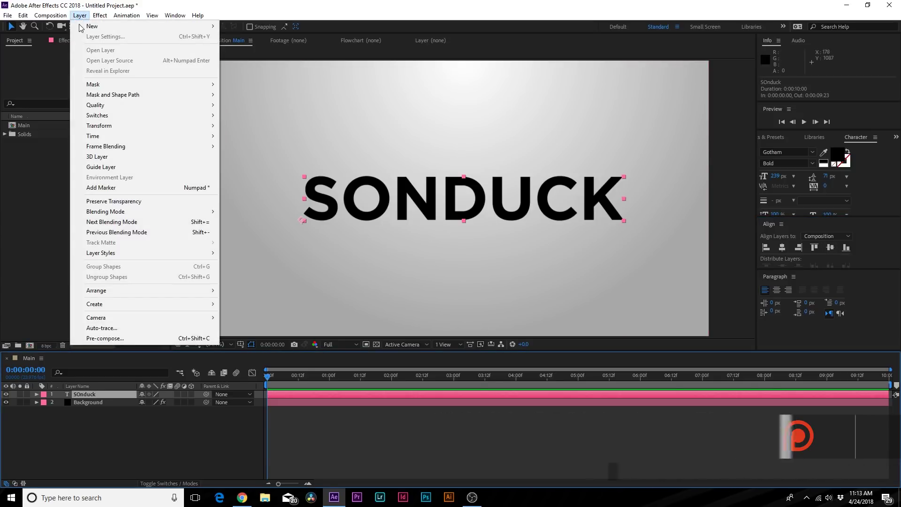
pyautogui.click(105, 339)
pyautogui.write('Placeholder')
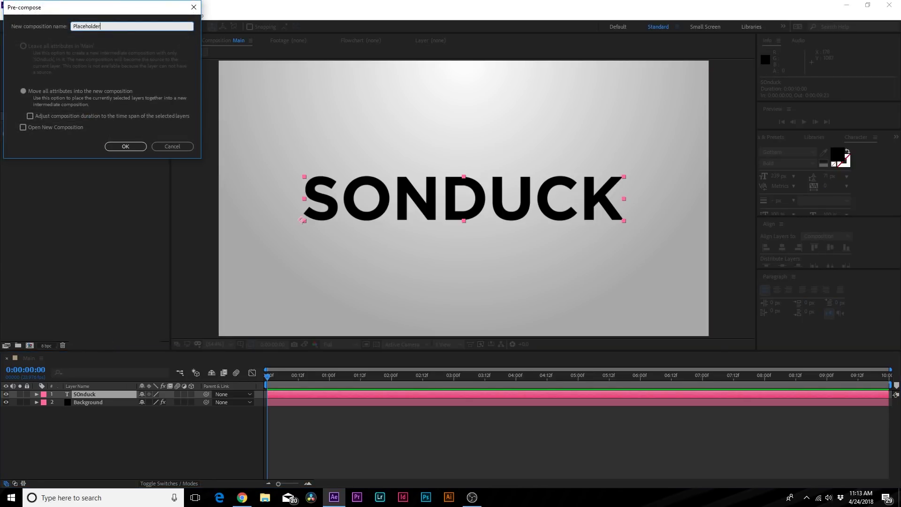
pyautogui.press('Return')
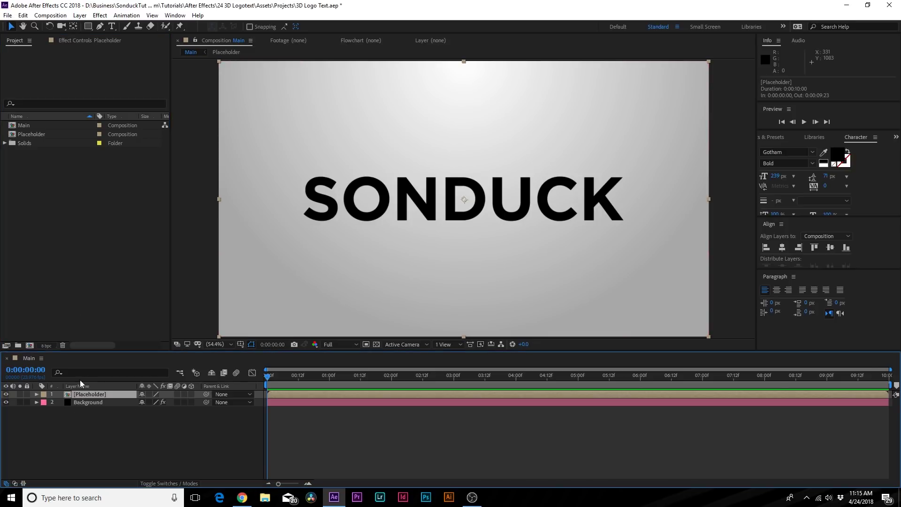
# Add a Stroke layer style with white (FFFFFF) colour and size about 4.7.
pyautogui.click(73, 15)
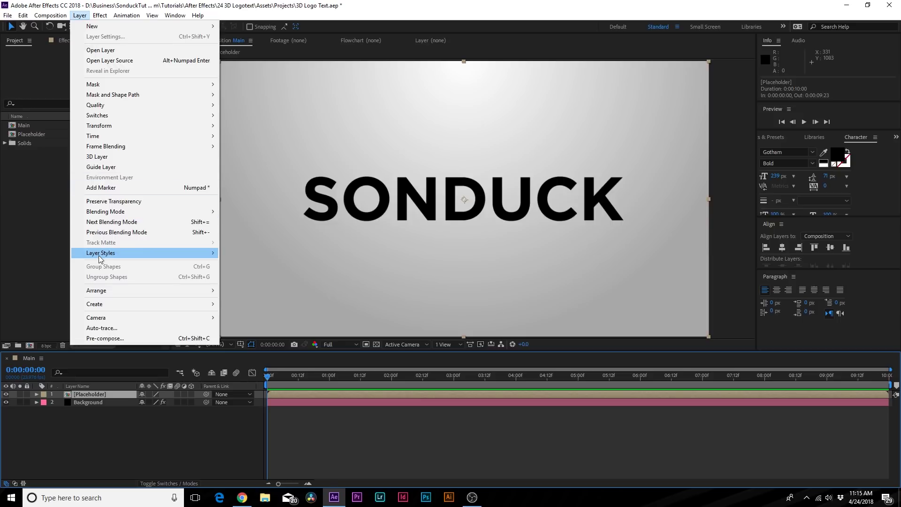
pyautogui.moveTo(100, 258)
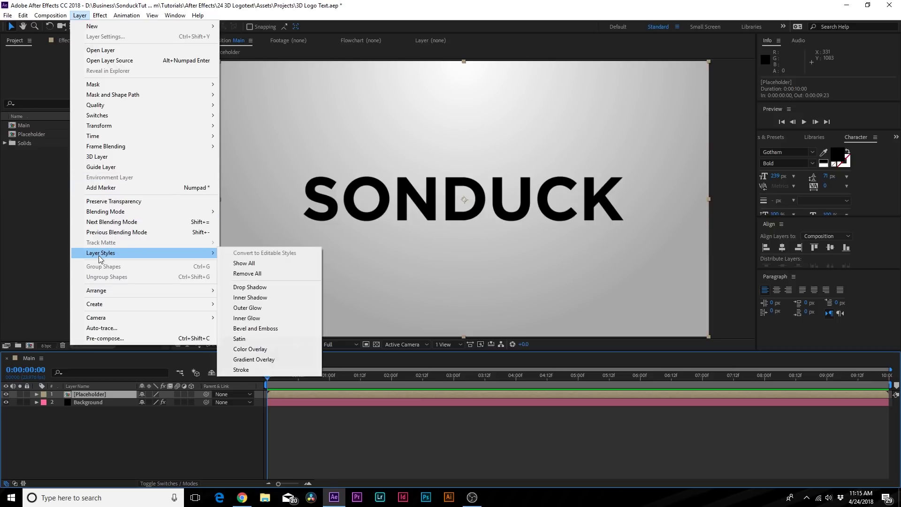
pyautogui.click(240, 369)
pyautogui.click(53, 426)
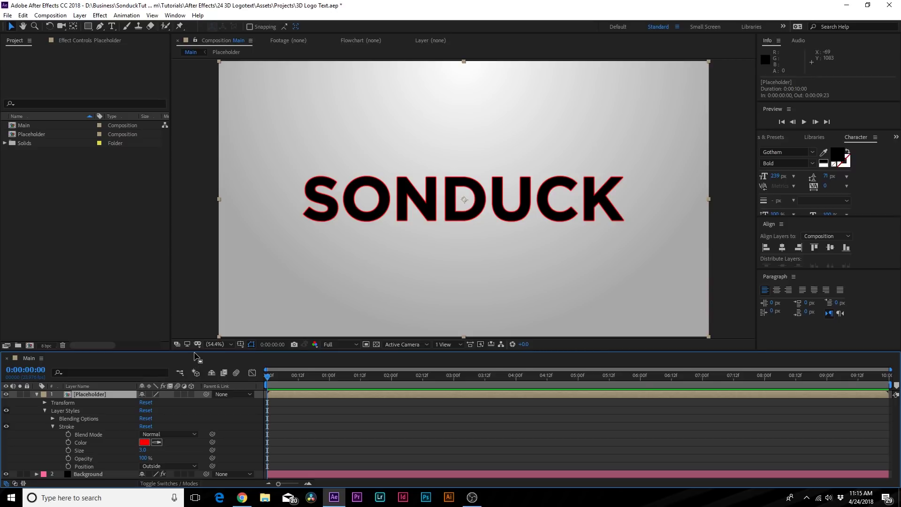
pyautogui.moveTo(200, 350); pyautogui.dragTo(202, 324)
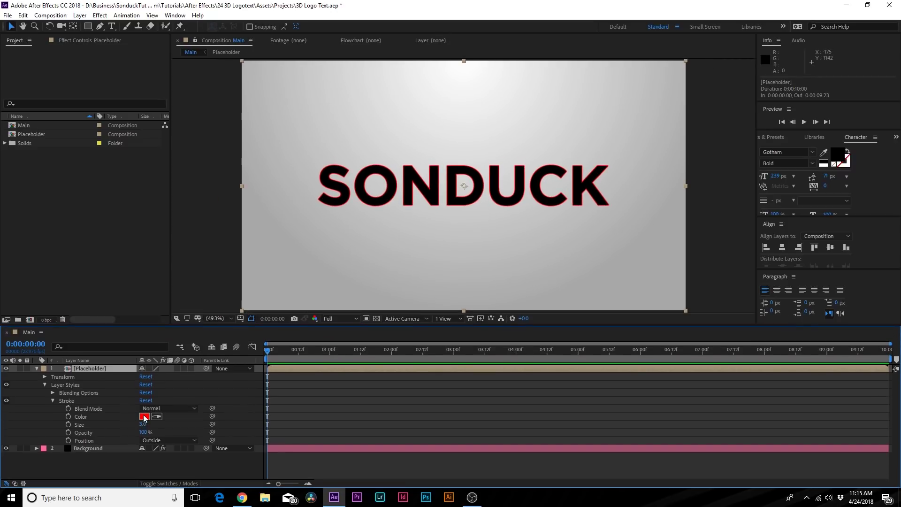
pyautogui.click(144, 416)
pyautogui.moveTo(141, 169); pyautogui.dragTo(1, 111)
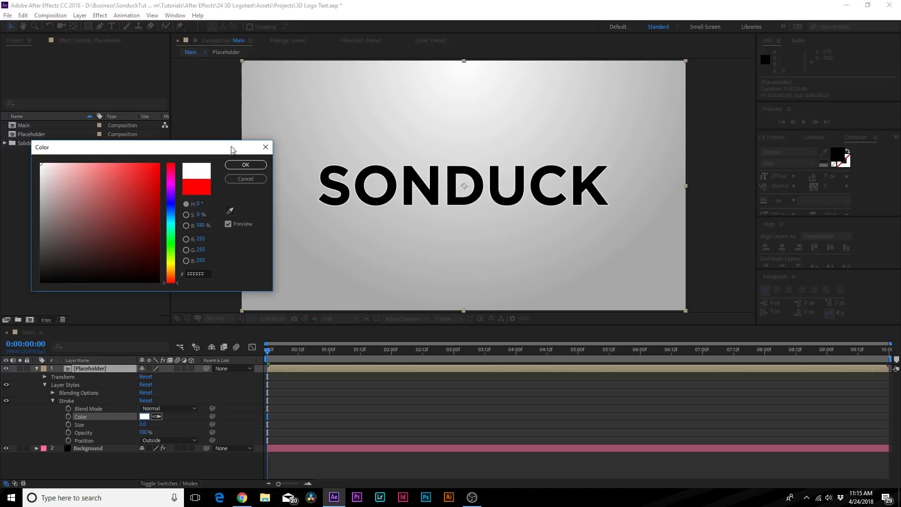
pyautogui.click(246, 165)
pyautogui.moveTo(141, 424); pyautogui.dragTo(146, 418)
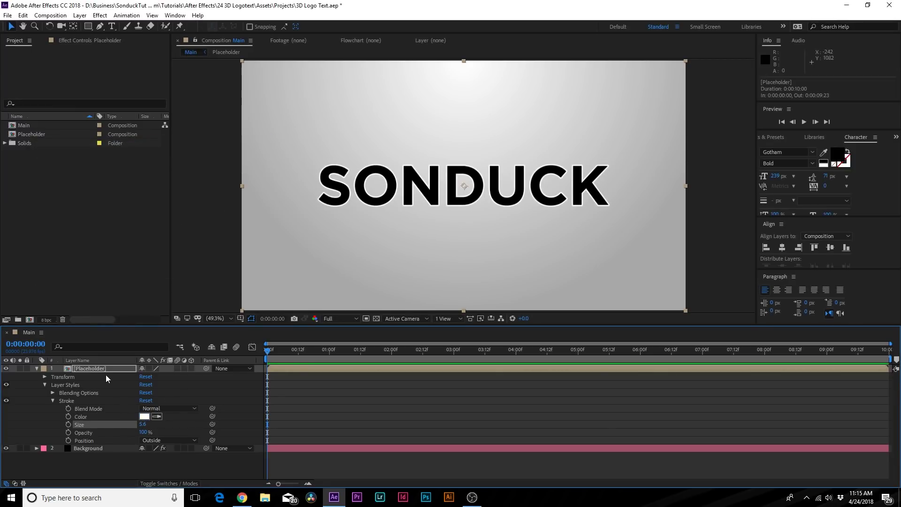
# Pre-compose Placeholder into a new comp named 'Placeholder Final', moving all attributes.
pyautogui.click(37, 368)
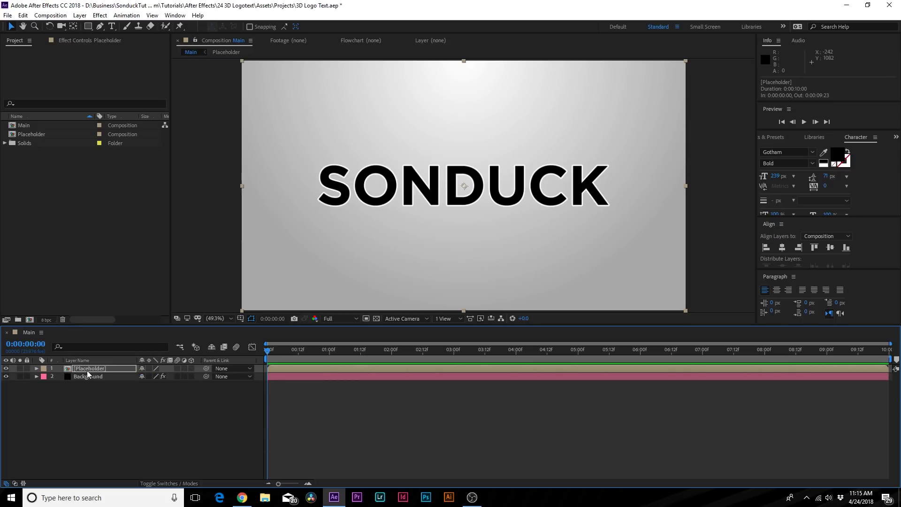
pyautogui.hotkey('ctrl', 'shift', 'c')
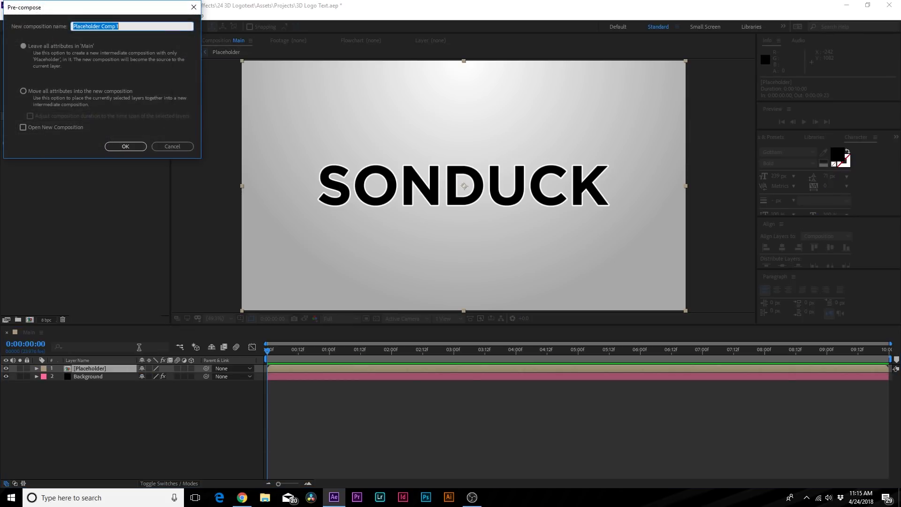
pyautogui.moveTo(109, 5); pyautogui.dragTo(381, 144)
pyautogui.write('Place')
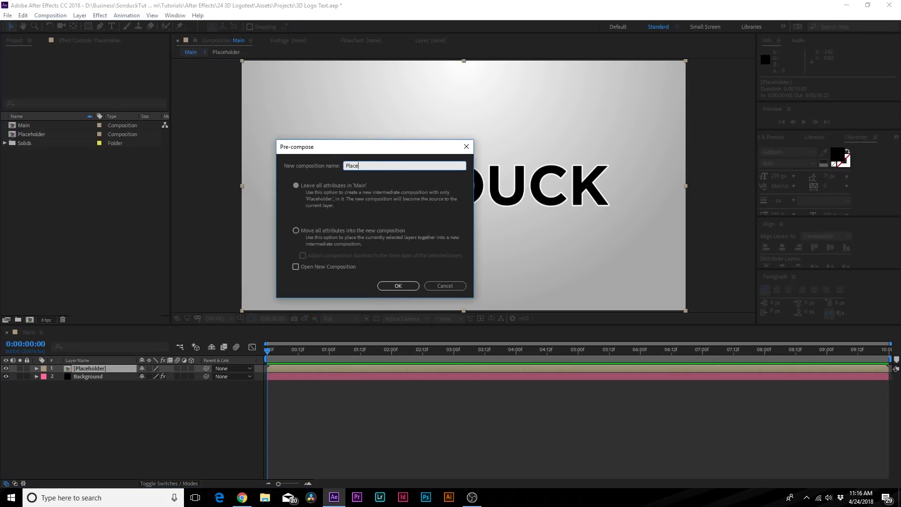
pyautogui.write('holder Final')
pyautogui.click(370, 232)
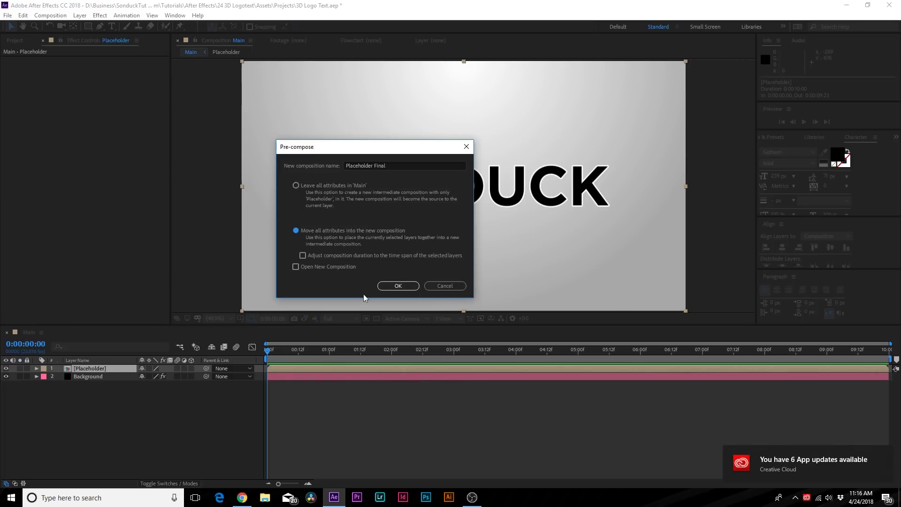
pyautogui.click(397, 286)
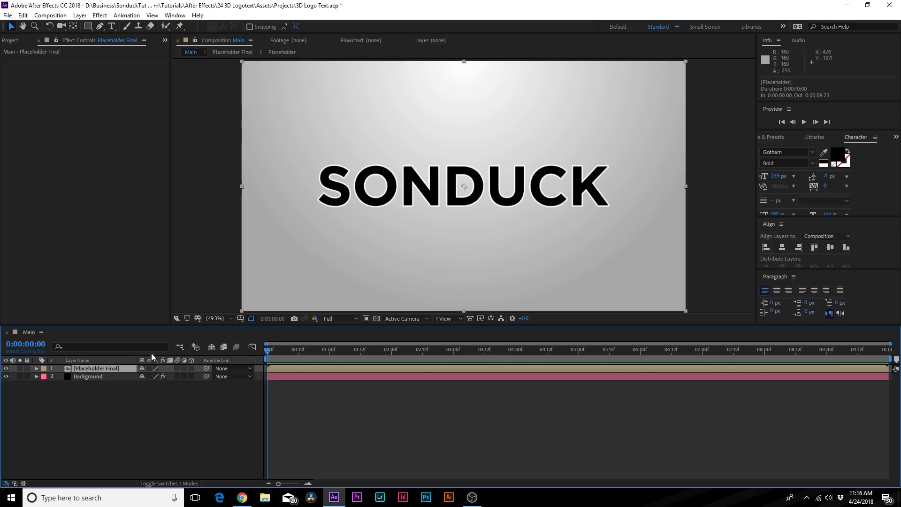
# Make Placeholder Final a 3D layer, duplicate it, and set the copy's Z position to 0.5.
pyautogui.click(191, 368)
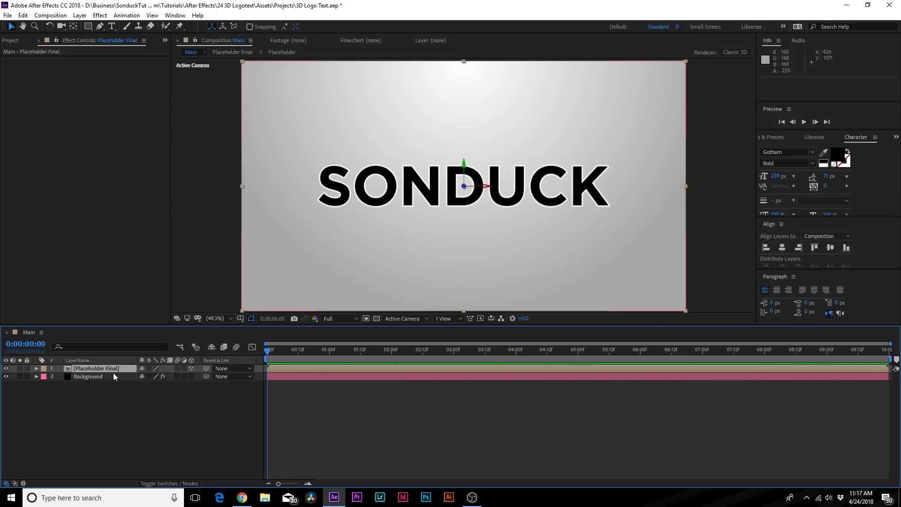
pyautogui.press('p')
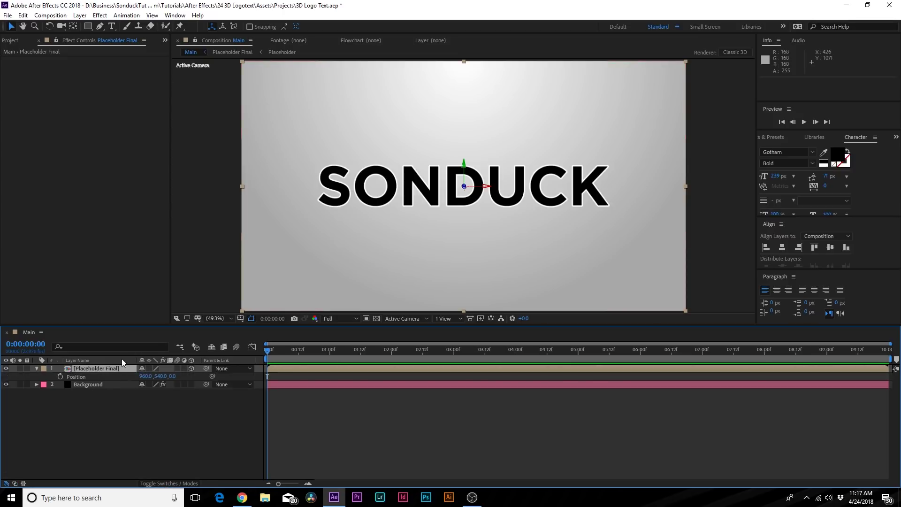
pyautogui.hotkey('ctrl', 'd')
pyautogui.click(82, 376)
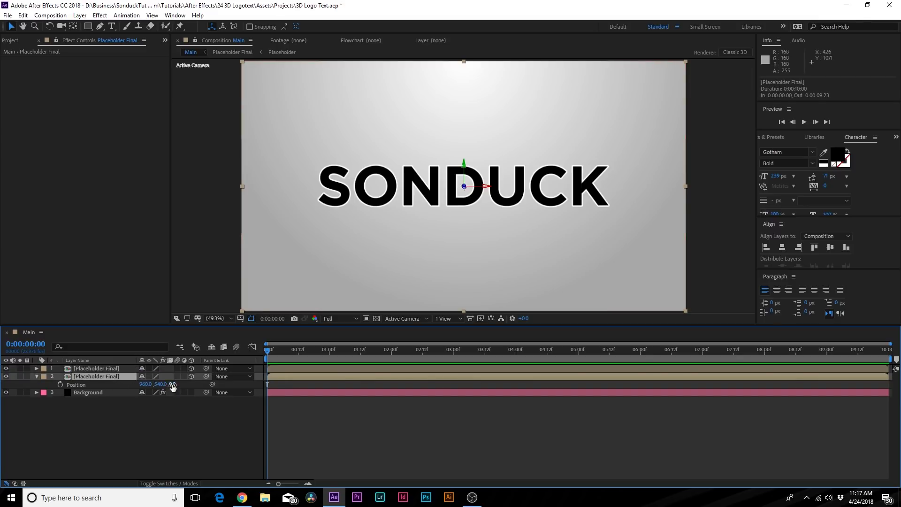
pyautogui.click(173, 384)
pyautogui.write('0.5')
pyautogui.press('Return')
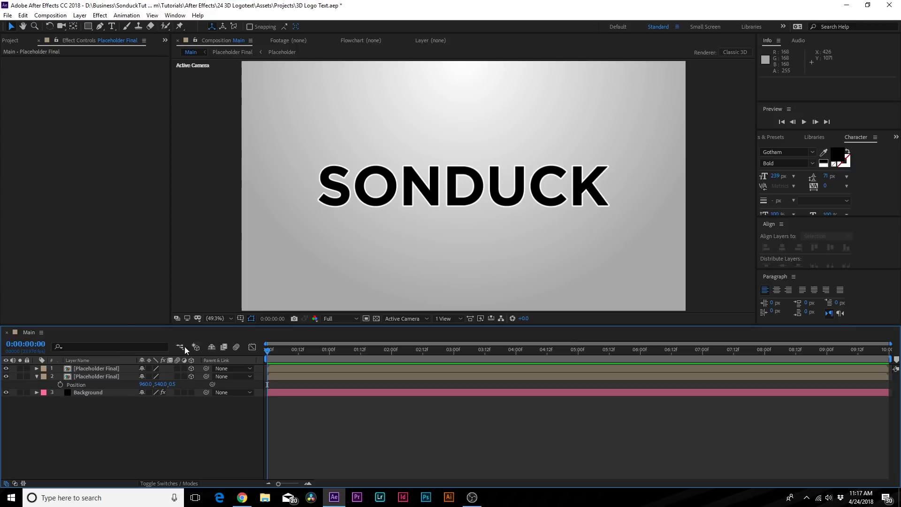
# Add a new 50mm two-node Camera 1 to the composition.
pyautogui.click(37, 377)
pyautogui.click(80, 15)
pyautogui.moveTo(93, 27)
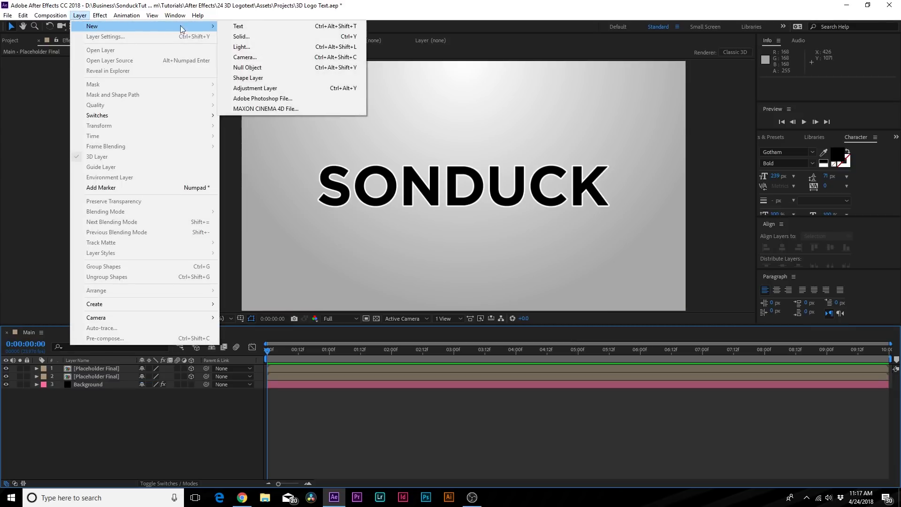
pyautogui.click(234, 57)
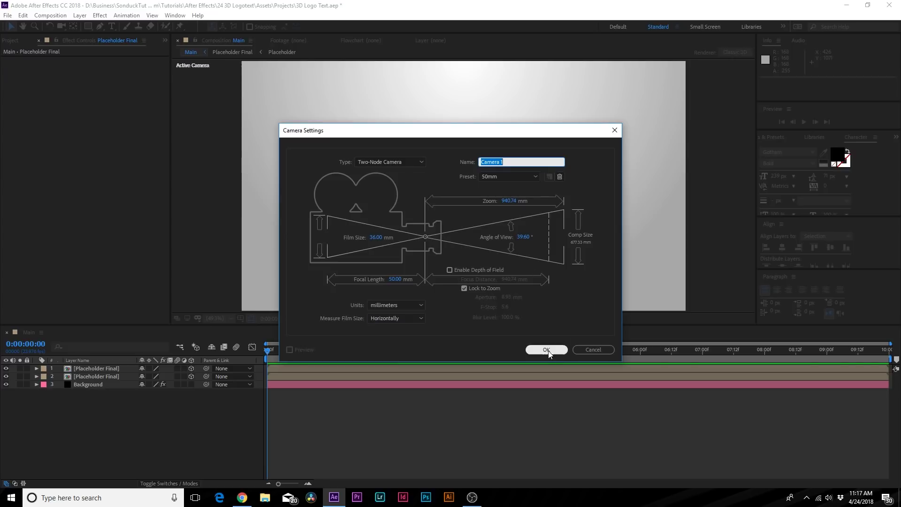
pyautogui.click(544, 350)
# Orbit Camera 1 to tilt SONDUCK in perspective, then return to the Selection tool.
pyautogui.moveTo(61, 26); pyautogui.dragTo(96, 36)
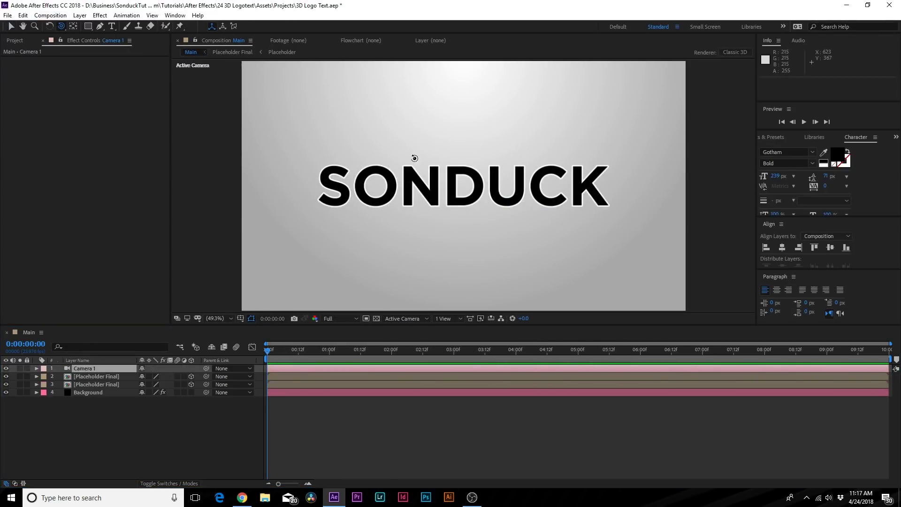
pyautogui.moveTo(413, 156); pyautogui.dragTo(446, 140)
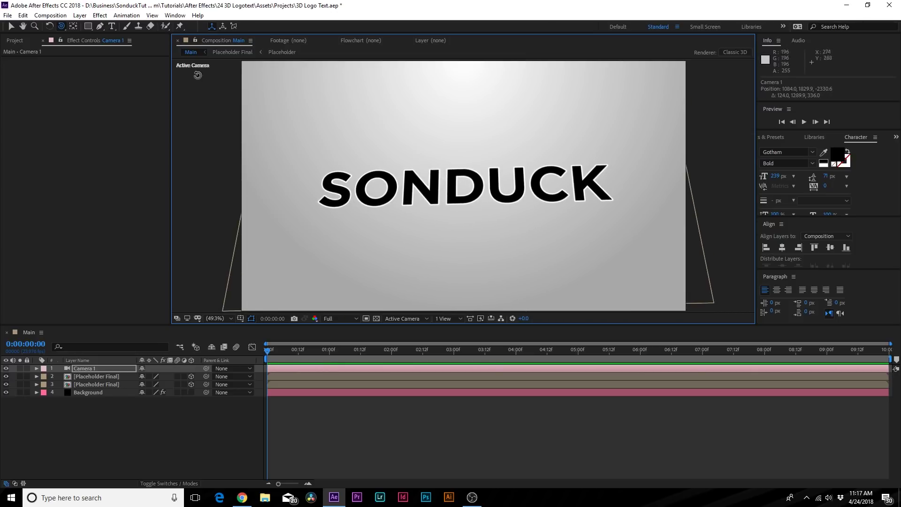
pyautogui.click(11, 28)
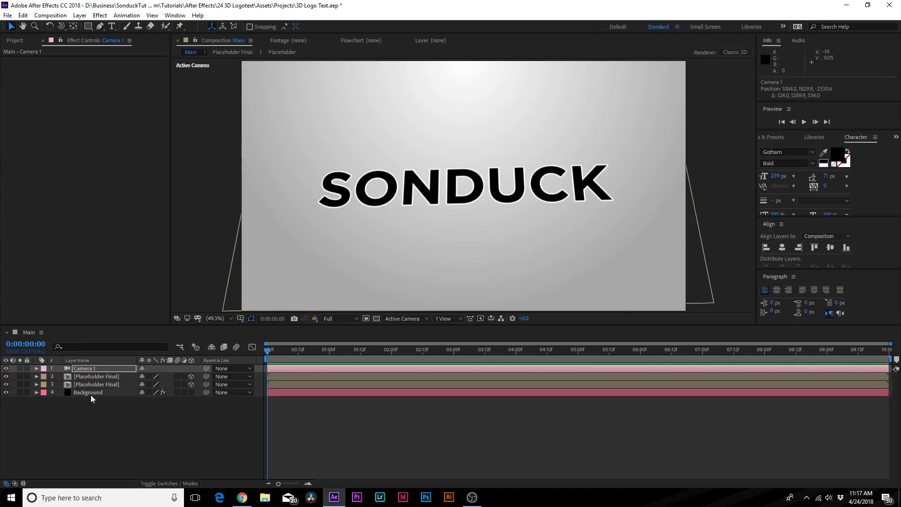
# Duplicate both Placeholder Final layers, place the copies above Background, and push them 2 units back in Z.
pyautogui.click(98, 377)
pyautogui.keyDown('shift'); pyautogui.click(96, 385); pyautogui.keyUp('shift')
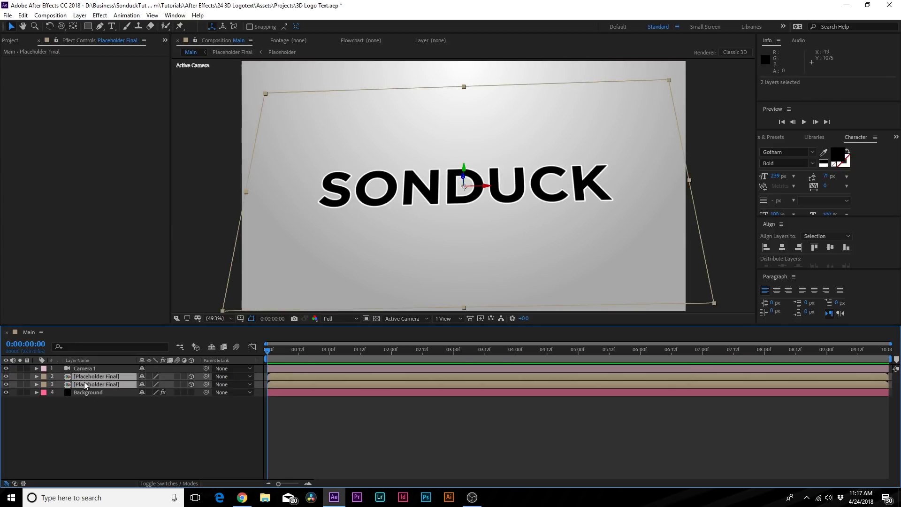
pyautogui.click(23, 15)
pyautogui.click(42, 137)
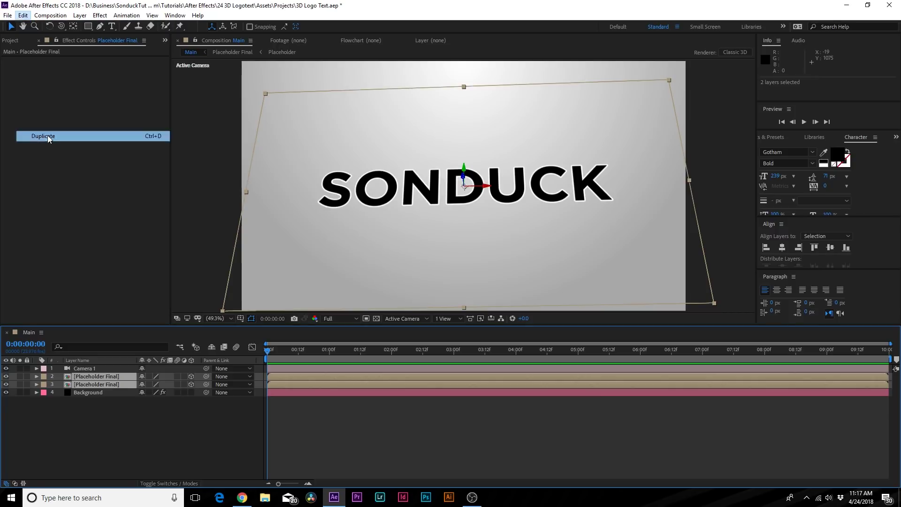
pyautogui.moveTo(87, 376); pyautogui.dragTo(101, 407)
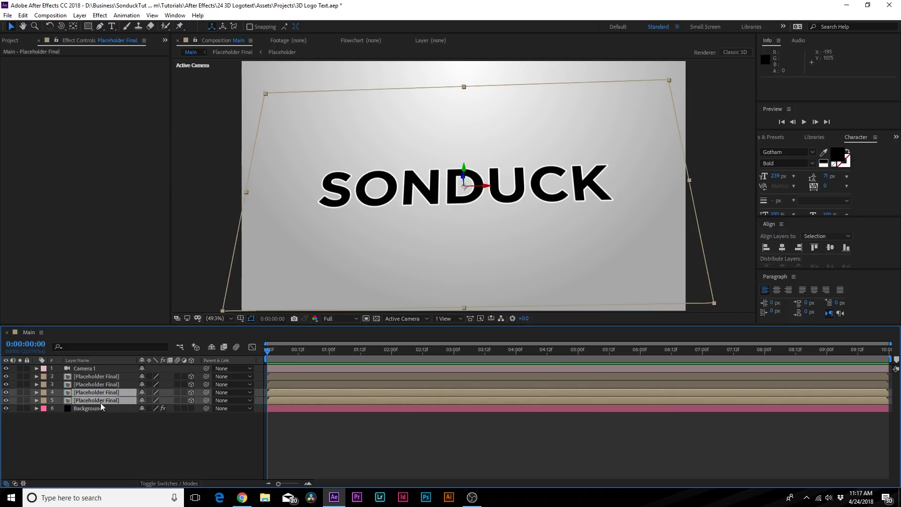
pyautogui.press('p')
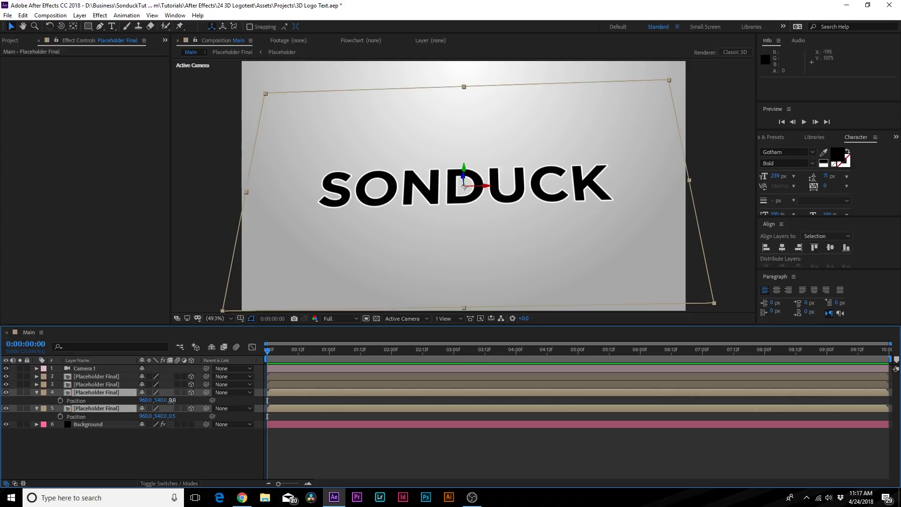
pyautogui.moveTo(172, 400); pyautogui.dragTo(174, 402)
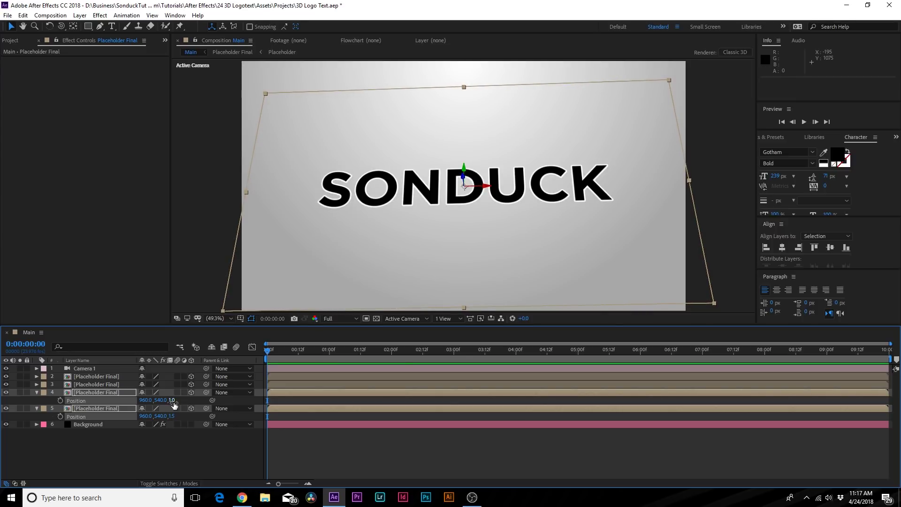
pyautogui.click(36, 393)
# Duplicate all four placeholder layers and push the copies 2 units further back.
pyautogui.click(80, 376)
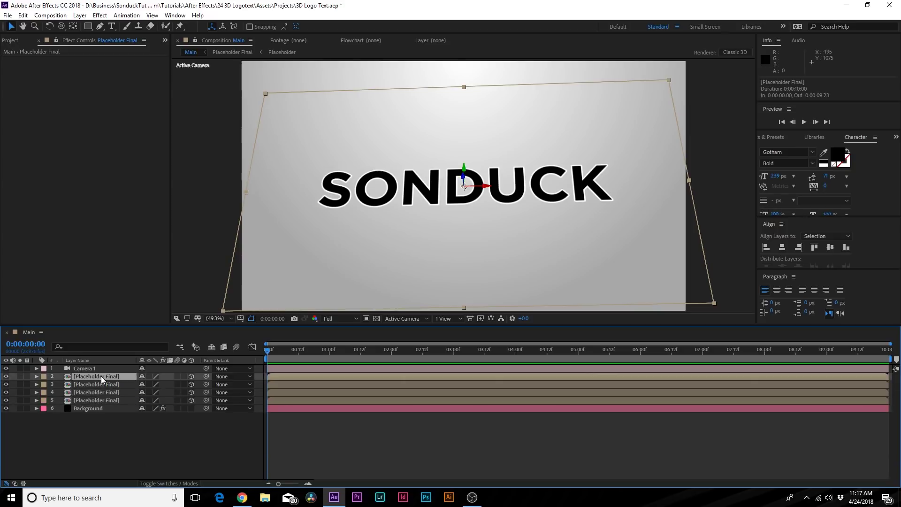
pyautogui.keyDown('shift'); pyautogui.click(89, 401); pyautogui.keyUp('shift')
pyautogui.hotkey('ctrl', 'd')
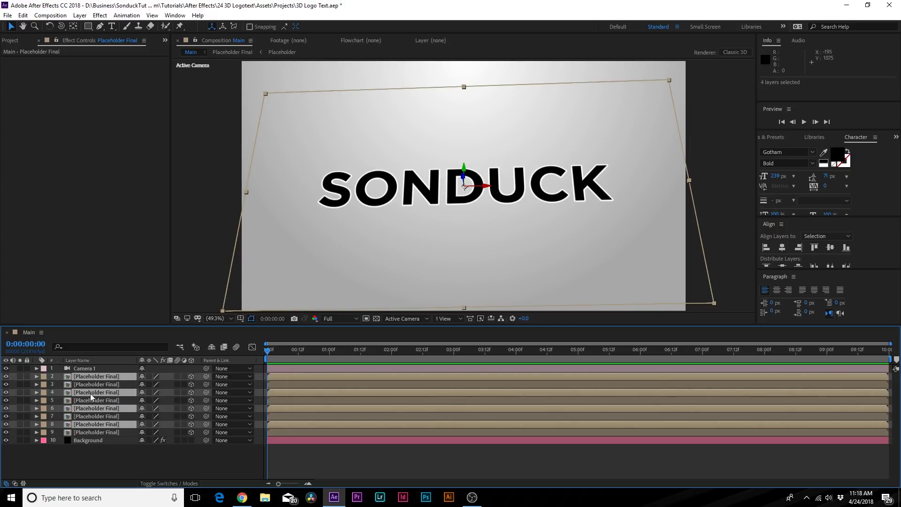
pyautogui.moveTo(91, 398); pyautogui.dragTo(87, 433)
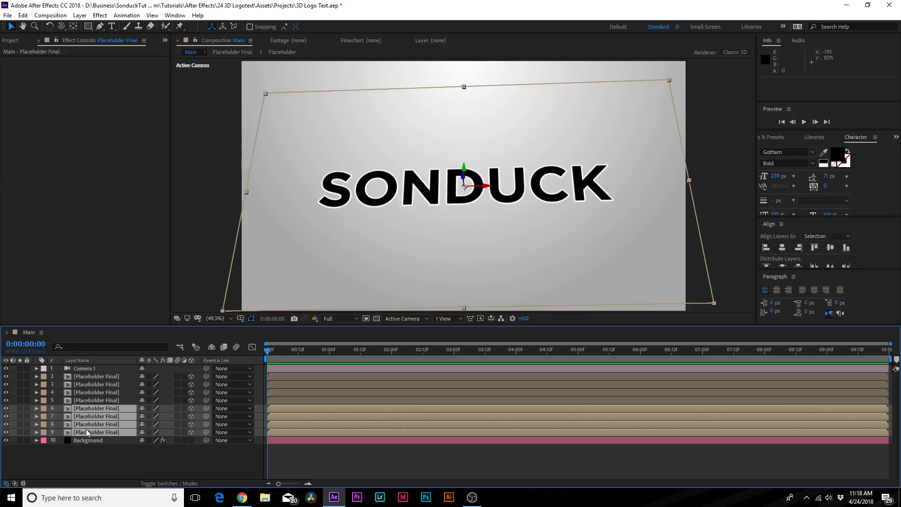
pyautogui.press('p')
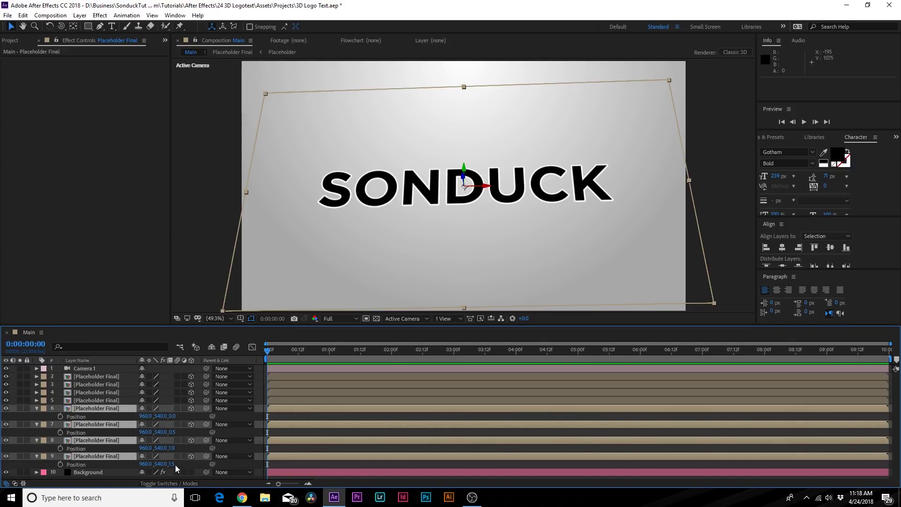
pyautogui.moveTo(173, 417); pyautogui.dragTo(175, 417)
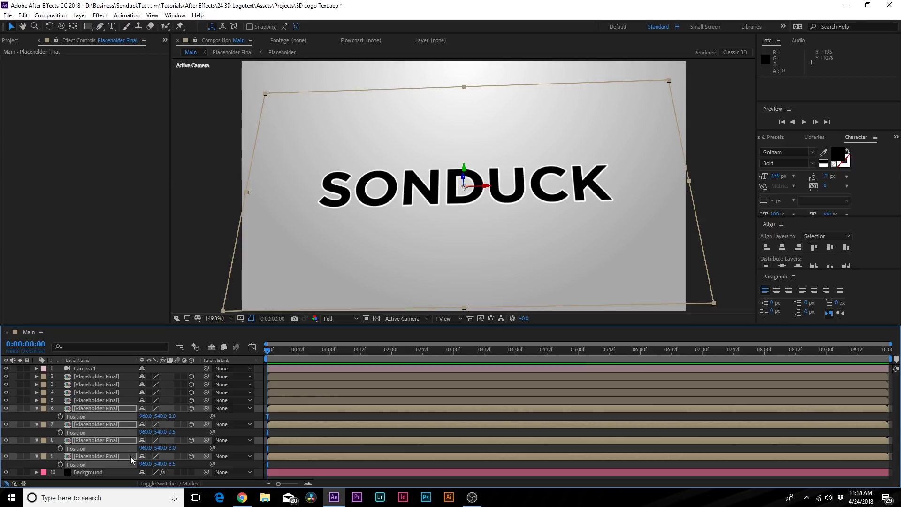
pyautogui.click(37, 408)
# Duplicate the eight placeholder layers and push the new copies further back in Z.
pyautogui.click(82, 376)
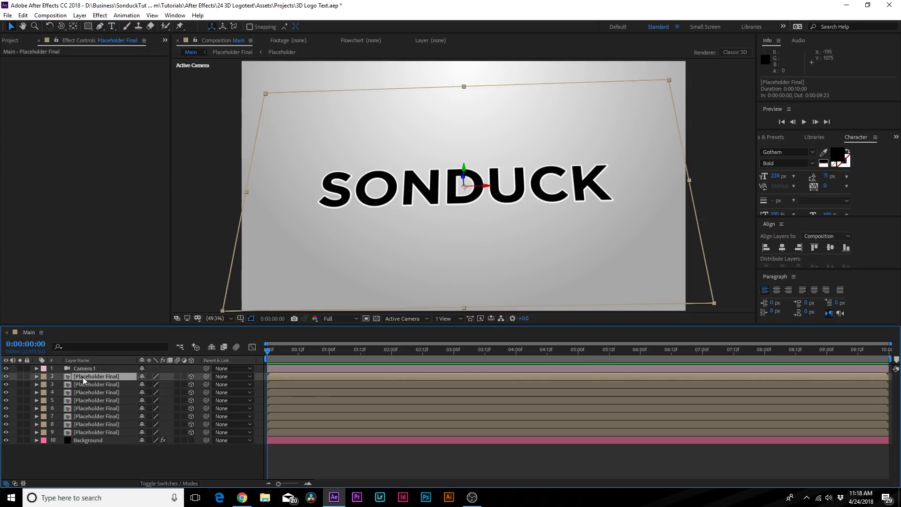
pyautogui.keyDown('shift'); pyautogui.click(81, 433); pyautogui.keyUp('shift')
pyautogui.hotkey('ctrl', 'd')
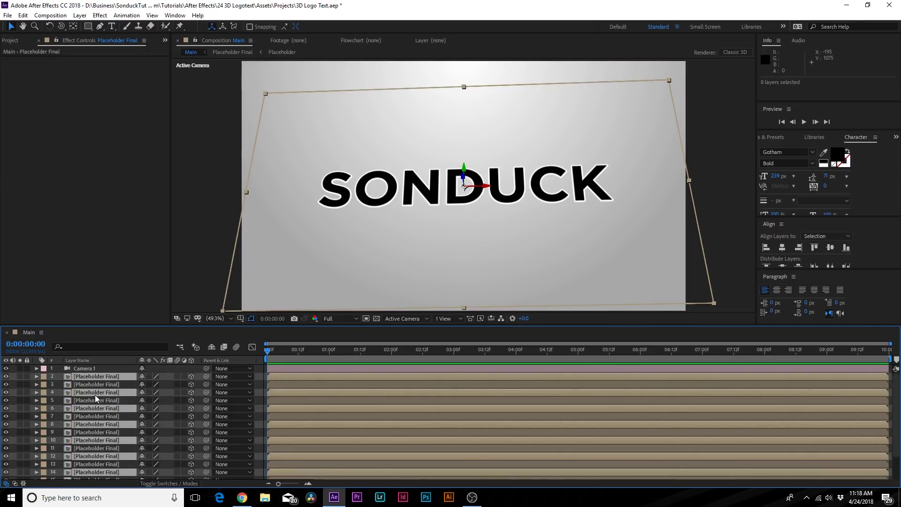
pyautogui.press('`')
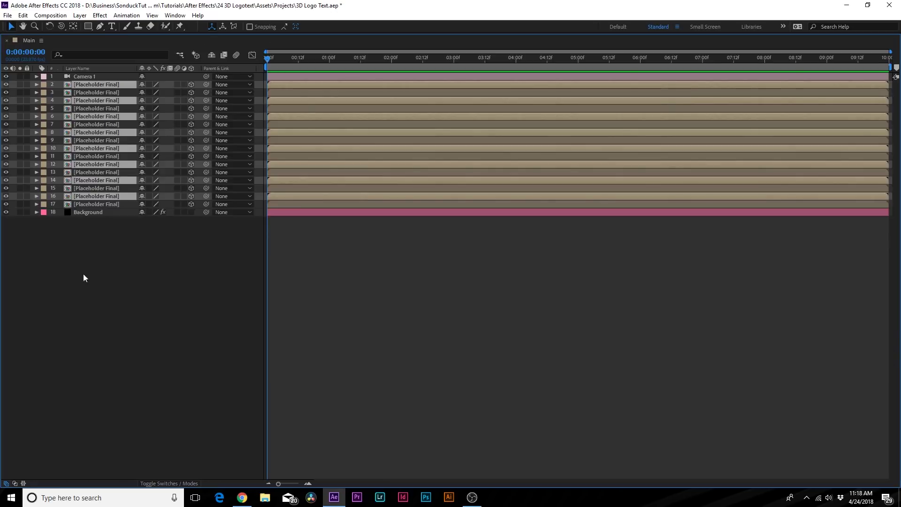
pyautogui.click(104, 152)
pyautogui.keyDown('shift'); pyautogui.click(99, 206); pyautogui.keyUp('shift')
pyautogui.press('p')
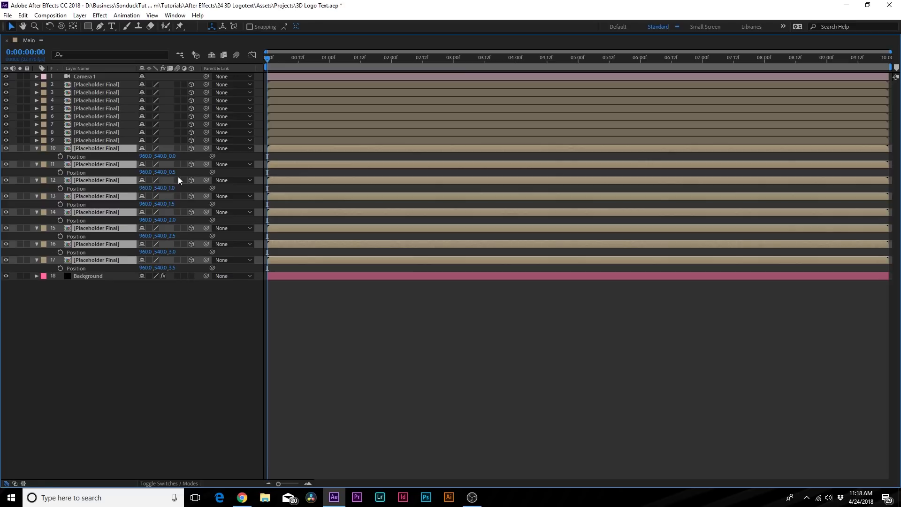
pyautogui.moveTo(171, 157); pyautogui.dragTo(173, 157)
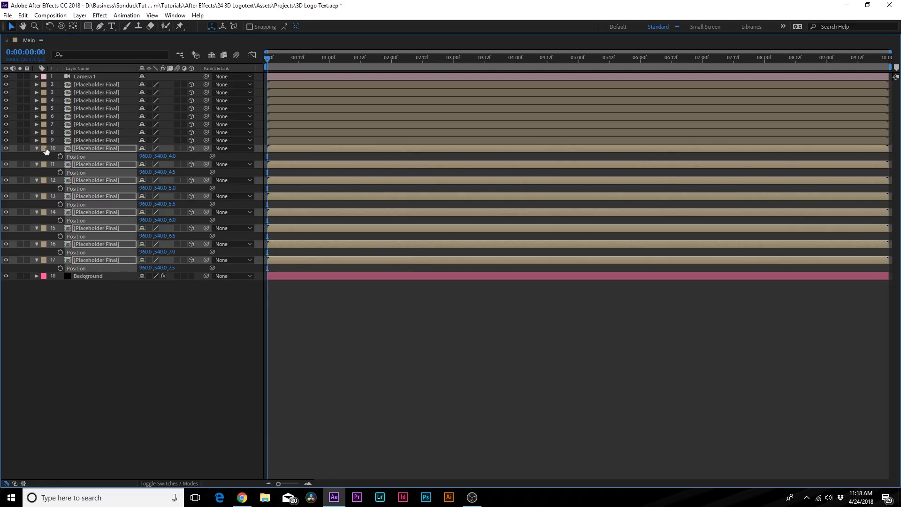
pyautogui.press('p')
# Duplicate the sixteen placeholder layers, move them above Background, and push them 8 units back.
pyautogui.click(82, 85)
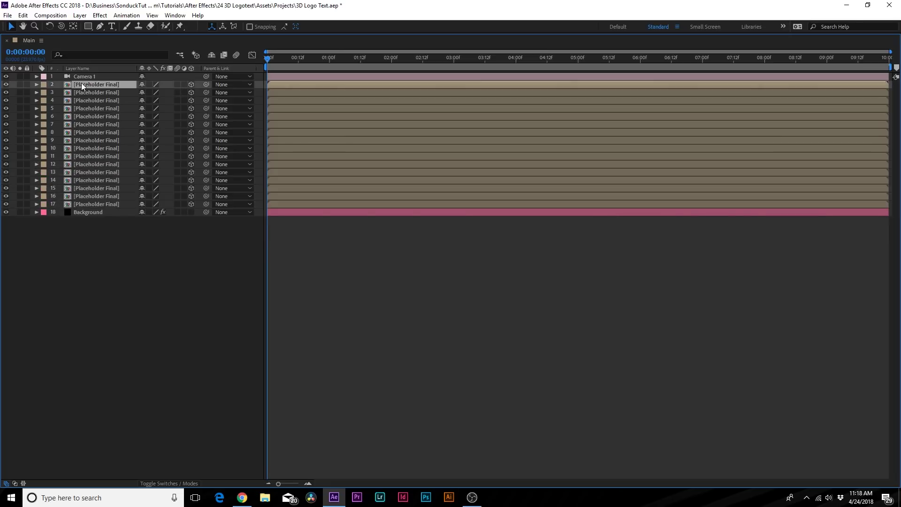
pyautogui.keyDown('shift'); pyautogui.click(80, 202); pyautogui.keyUp('shift')
pyautogui.hotkey('ctrl', 'd')
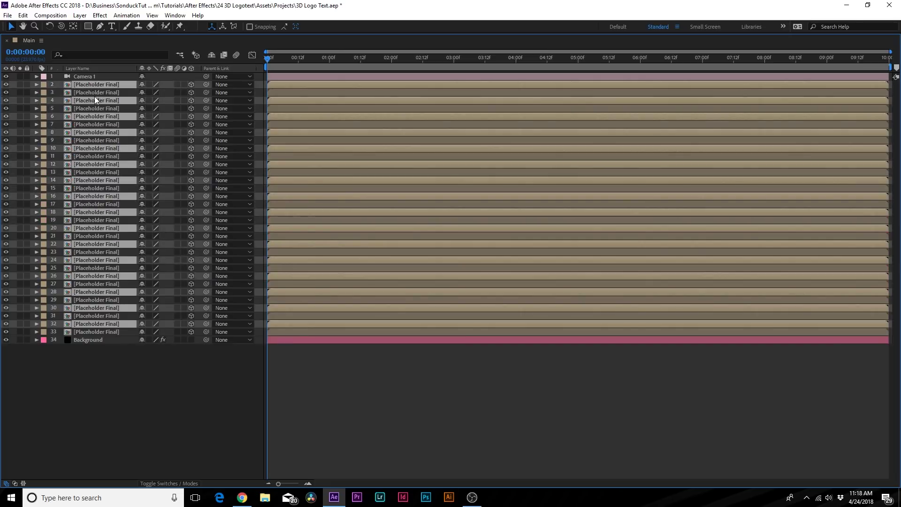
pyautogui.moveTo(95, 97); pyautogui.dragTo(77, 331)
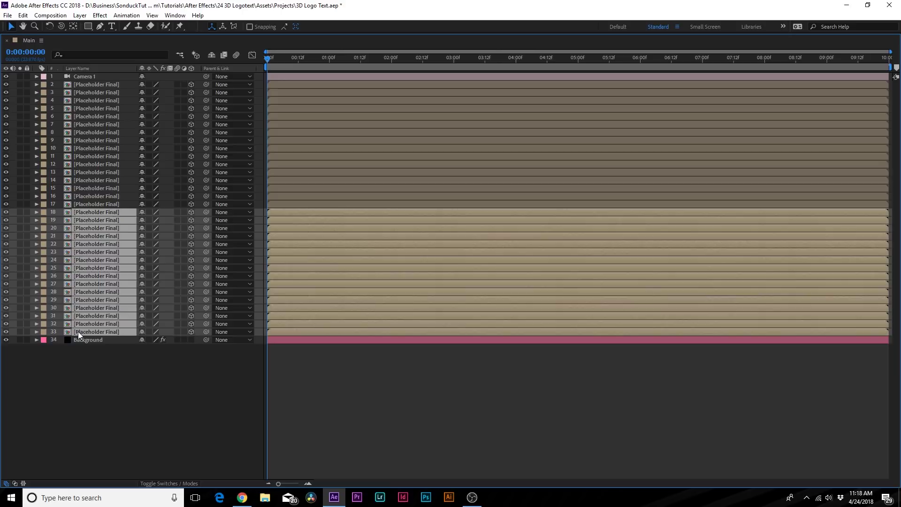
pyautogui.press('p')
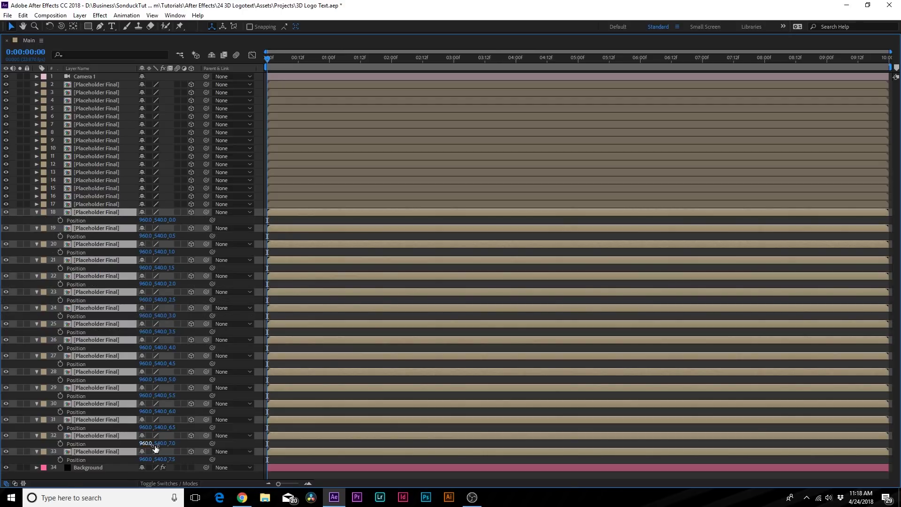
pyautogui.moveTo(172, 221); pyautogui.dragTo(177, 223)
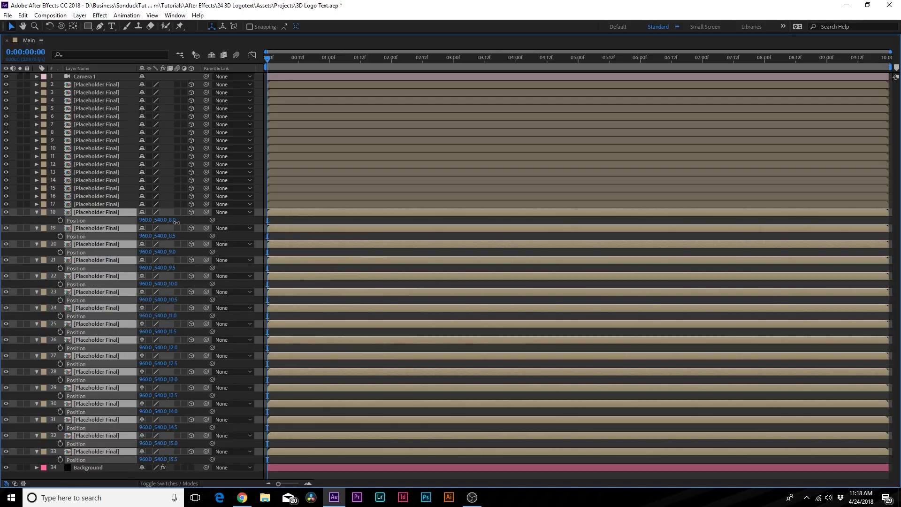
pyautogui.press('p')
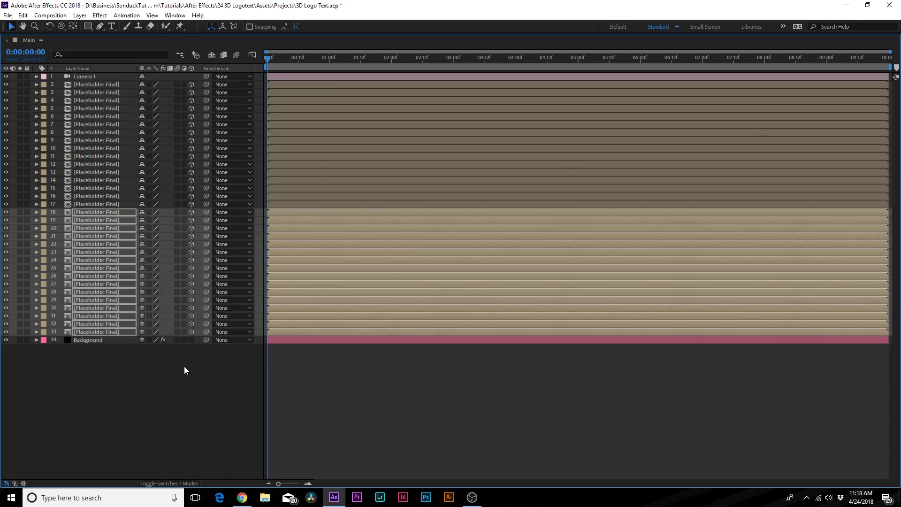
# Check the extrusion at 100% view, then duplicate all 32 Placeholder Final layers.
pyautogui.press('`')
pyautogui.press('/')
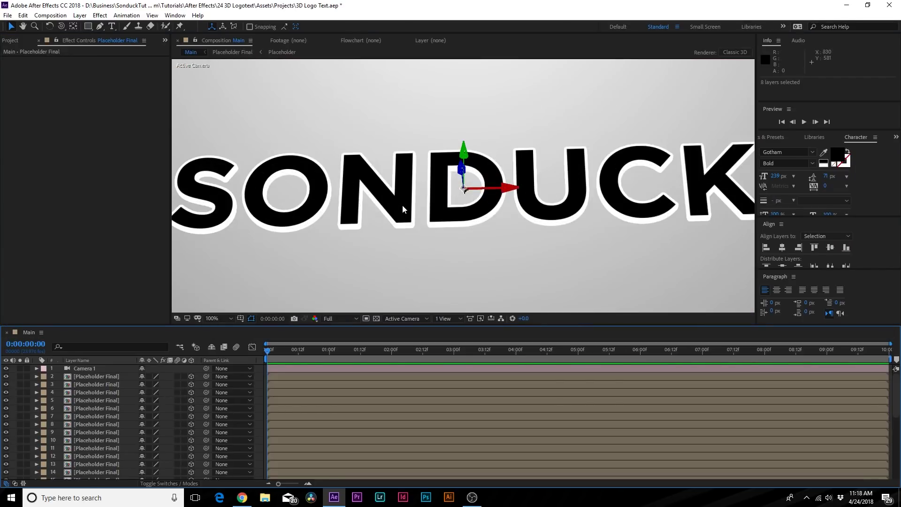
pyautogui.press('.')
pyautogui.press(',')
pyautogui.press('`')
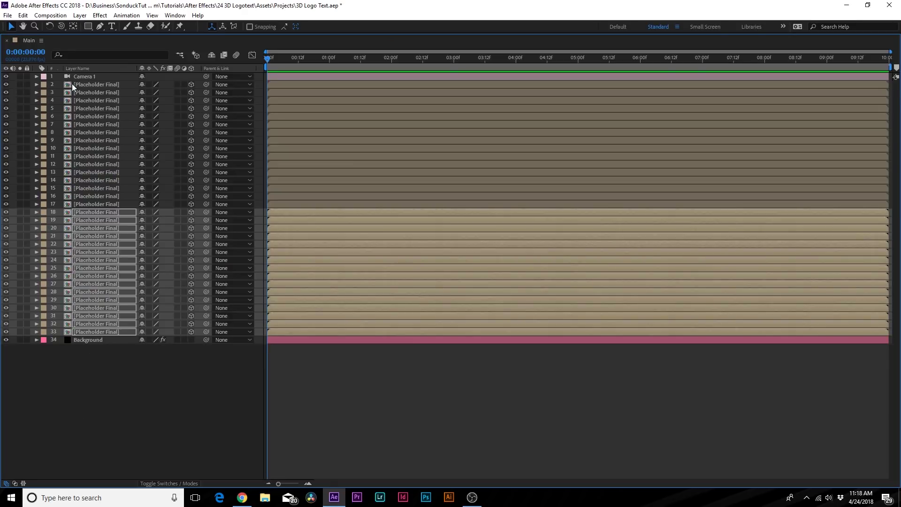
pyautogui.click(86, 85)
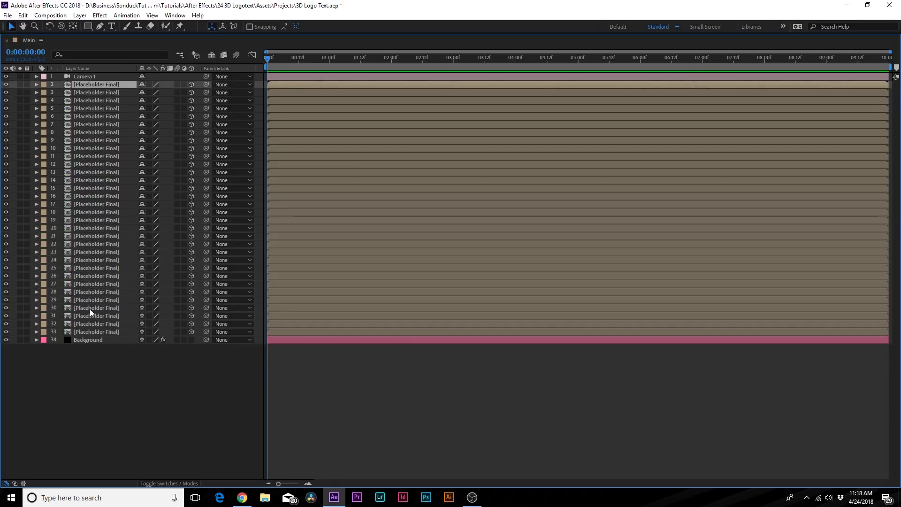
pyautogui.keyDown('shift'); pyautogui.click(77, 330); pyautogui.keyUp('shift')
pyautogui.hotkey('ctrl', 'd')
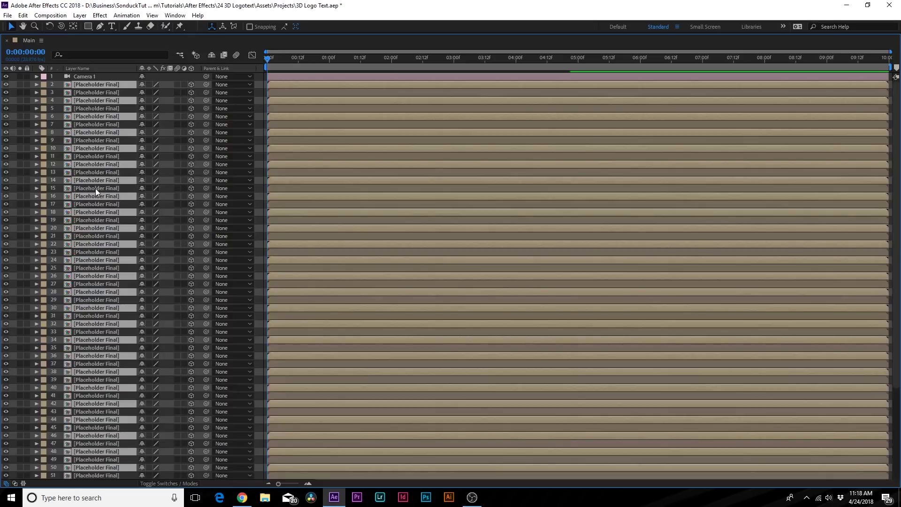
pyautogui.press('`')
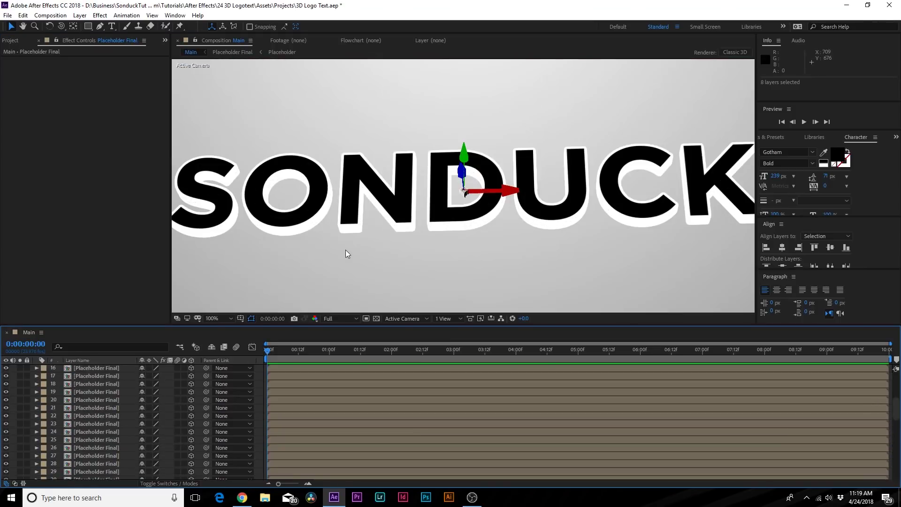
# Select Camera 1 and orbit it around the SONDUCK text.
pyautogui.scroll(5, 99, 449)
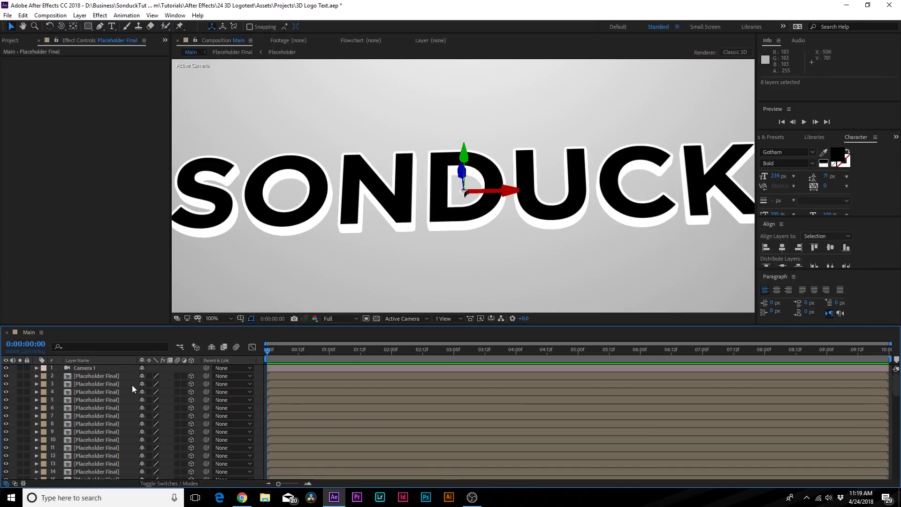
pyautogui.click(96, 368)
pyautogui.click(61, 25)
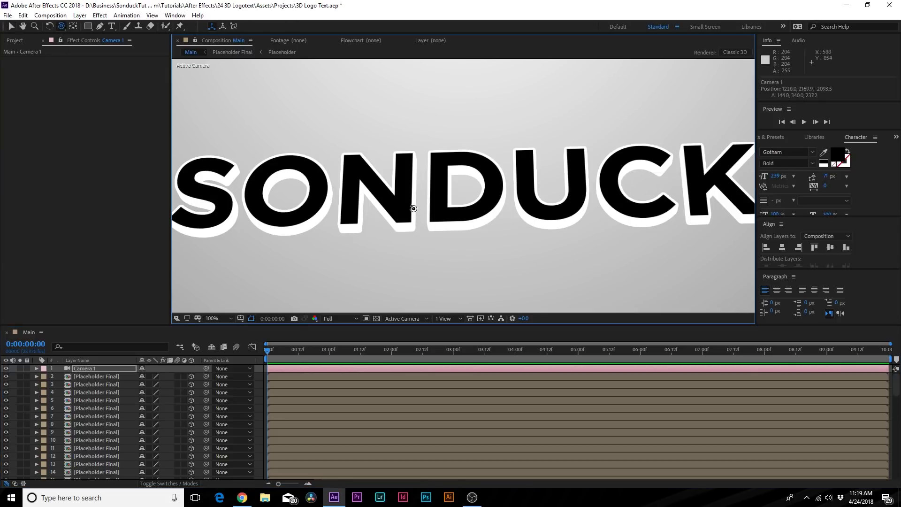
pyautogui.moveTo(412, 203)
pyautogui.mouseDown()
pyautogui.moveTo(464, 218)
pyautogui.moveTo(460, 237)
pyautogui.moveTo(465, 232)
pyautogui.moveTo(466, 217)
pyautogui.moveTo(364, 276)
pyautogui.mouseUp()
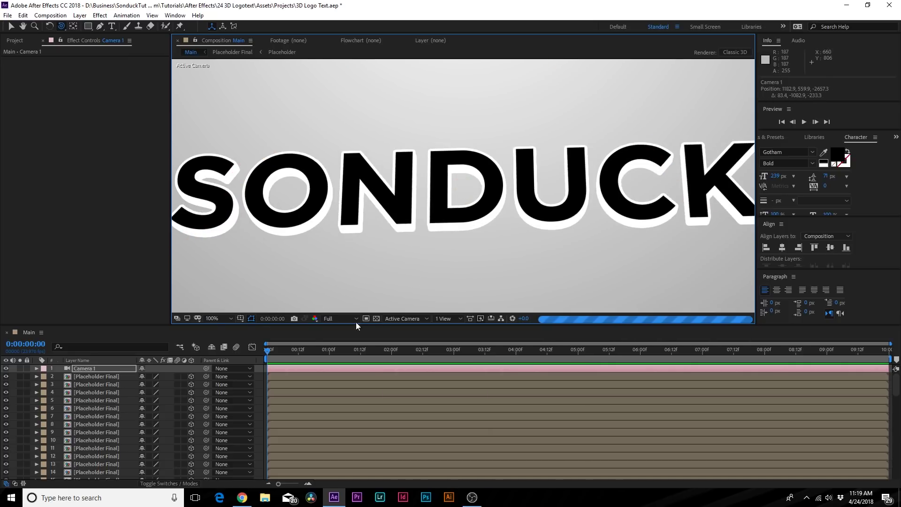
# Keep the preview at Full resolution and orbit the camera to view the text from above.
pyautogui.click(340, 318)
pyautogui.click(295, 271)
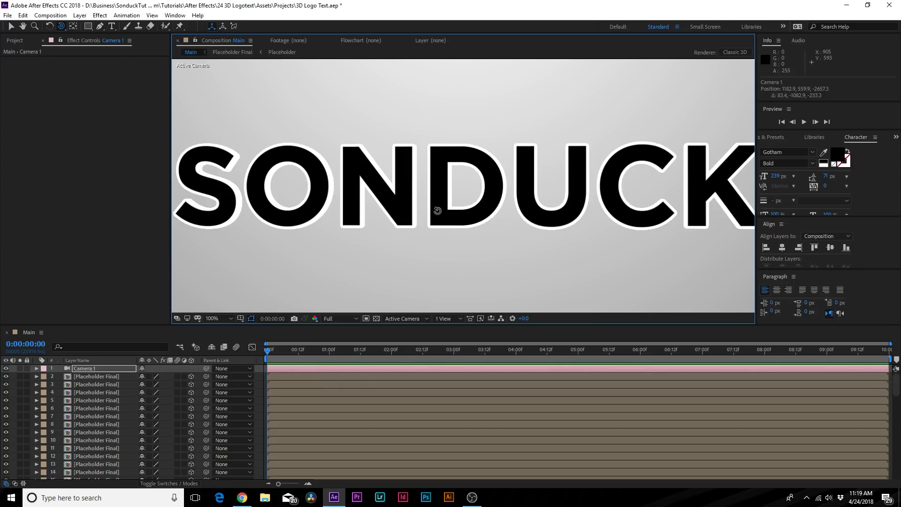
pyautogui.scroll(-2, 400, 219)
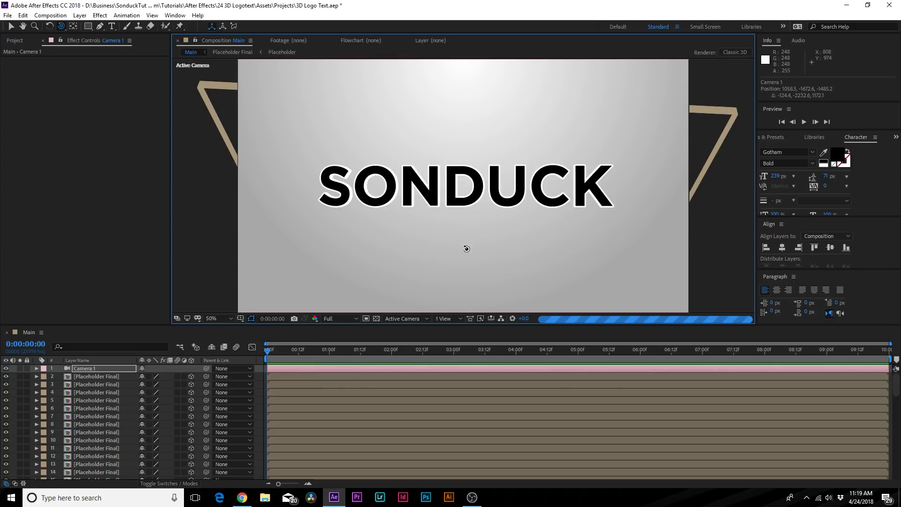
pyautogui.moveTo(465, 249); pyautogui.dragTo(459, 154)
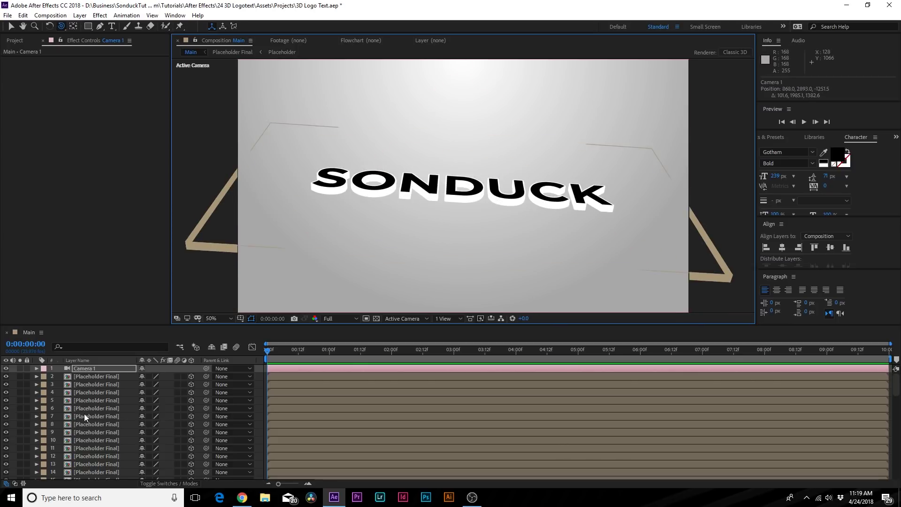
pyautogui.click(96, 376)
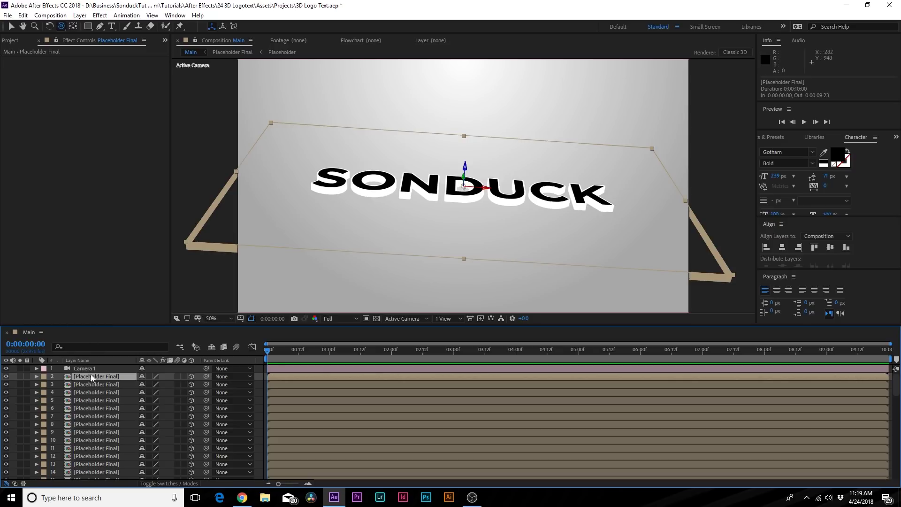
# Pre-compose the top Placeholder Final layer into a new composition named 'Texture'.
pyautogui.press('p')
pyautogui.press('p')
pyautogui.press('p')
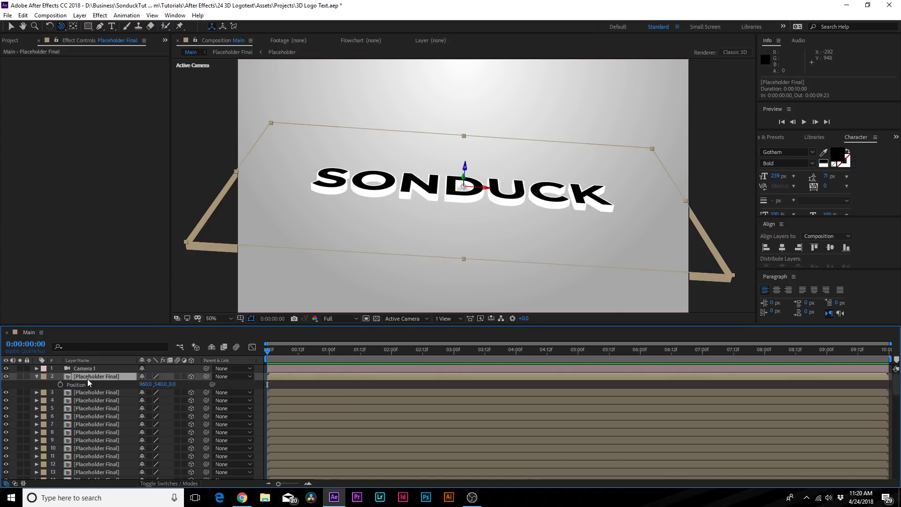
pyautogui.hotkey('ctrl', 'shift', 'c')
pyautogui.write('Textu')
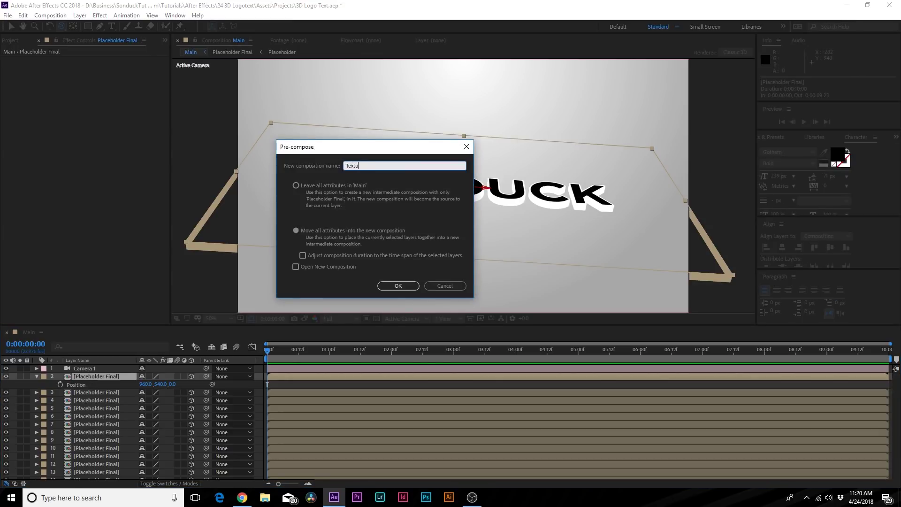
pyautogui.write('re')
pyautogui.press('Return')
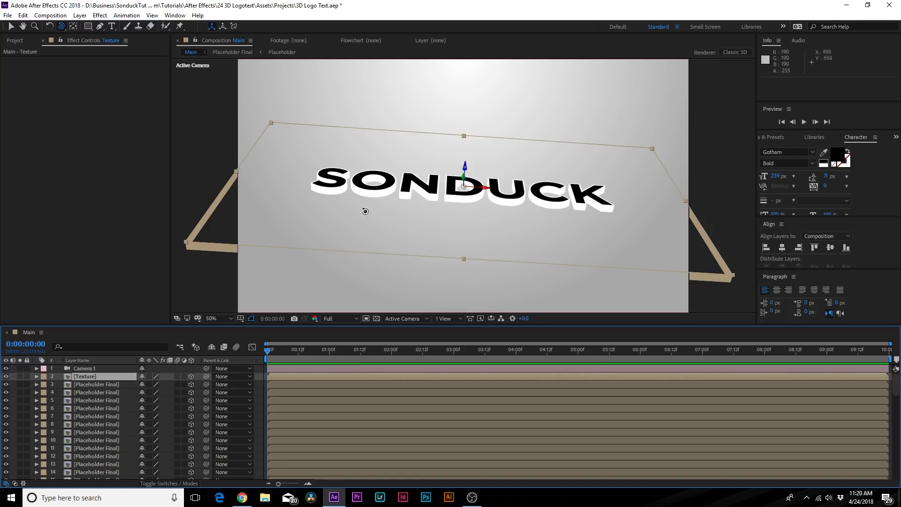
# Open the Texture comp, import Texture.jpg, and place it below the text layer.
pyautogui.doubleClick(86, 376)
pyautogui.click(377, 318)
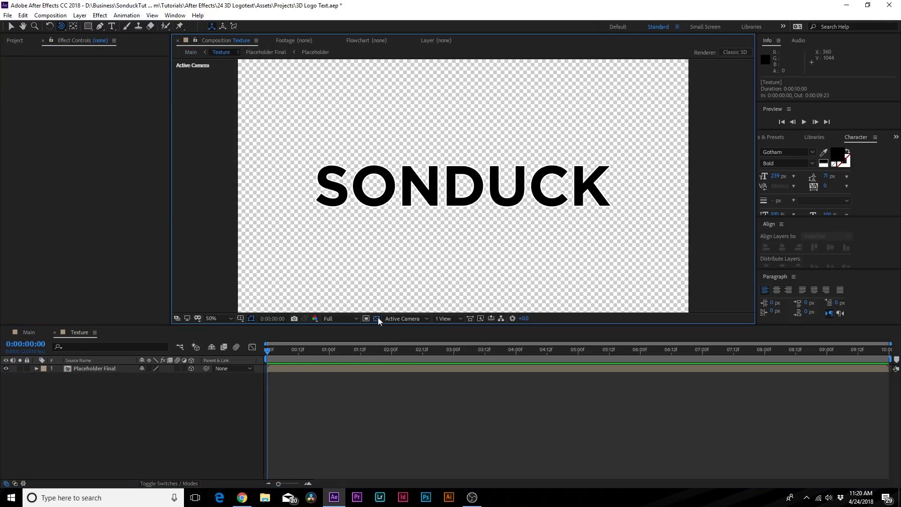
pyautogui.click(11, 26)
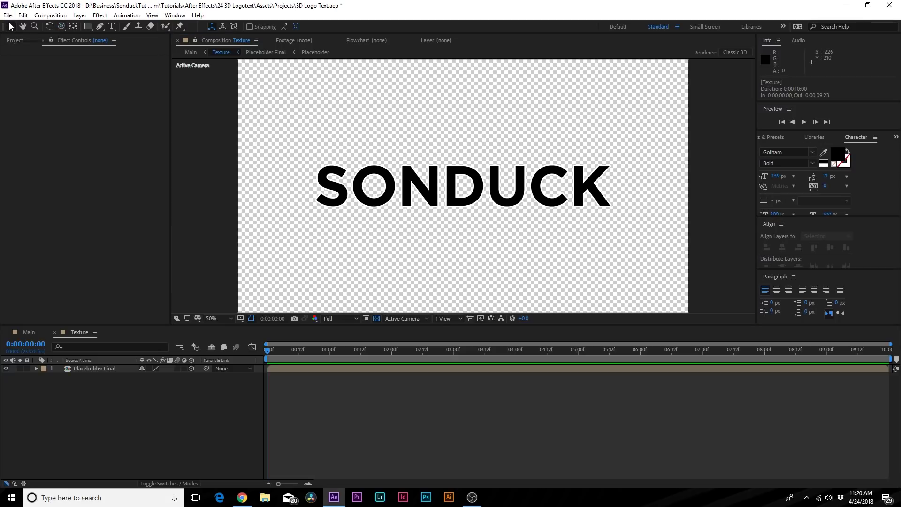
pyautogui.click(15, 41)
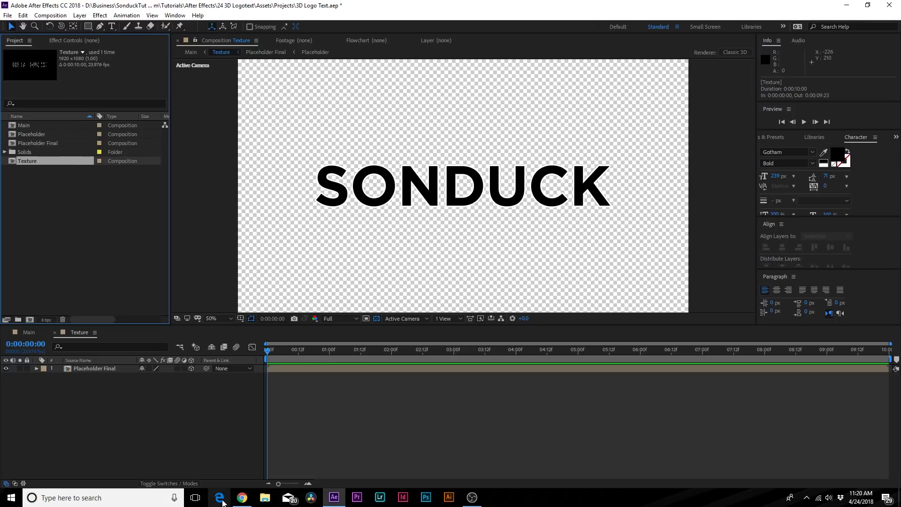
pyautogui.click(265, 497)
pyautogui.moveTo(524, 106); pyautogui.dragTo(66, 197)
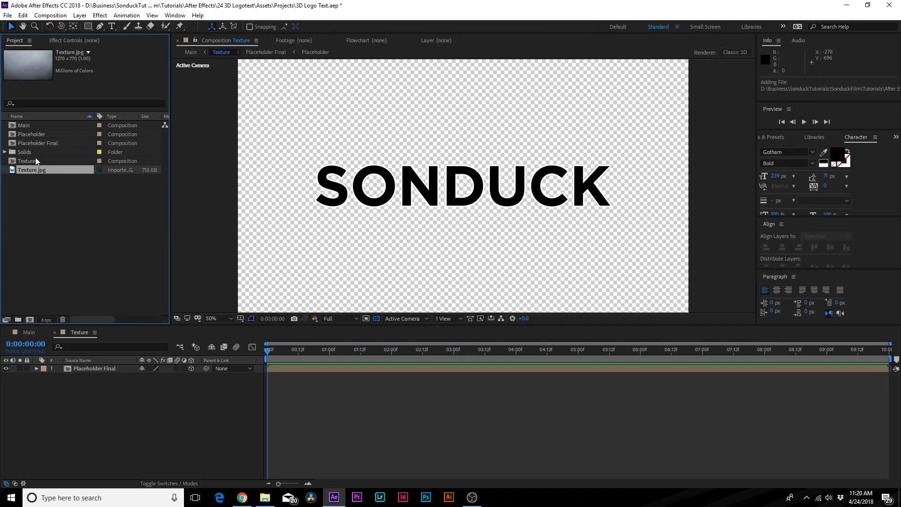
pyautogui.moveTo(22, 175); pyautogui.dragTo(87, 378)
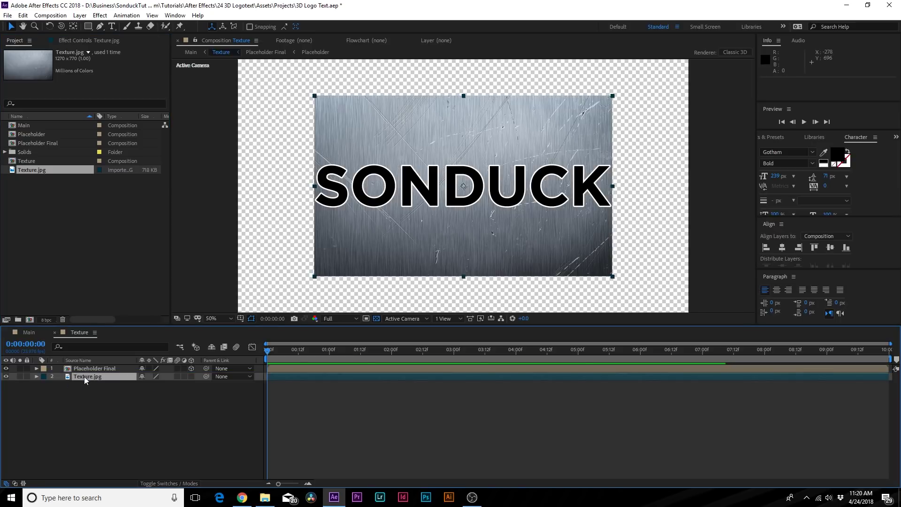
# Duplicate the text layer and set Texture.jpg's track matte to Alpha Matte.
pyautogui.click(86, 371)
pyautogui.hotkey('ctrl', 'd')
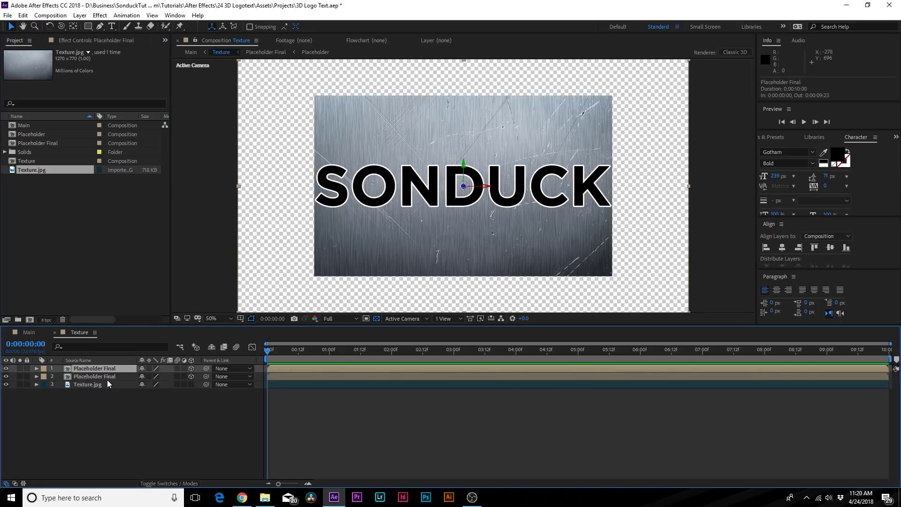
pyautogui.click(110, 384)
pyautogui.click(153, 484)
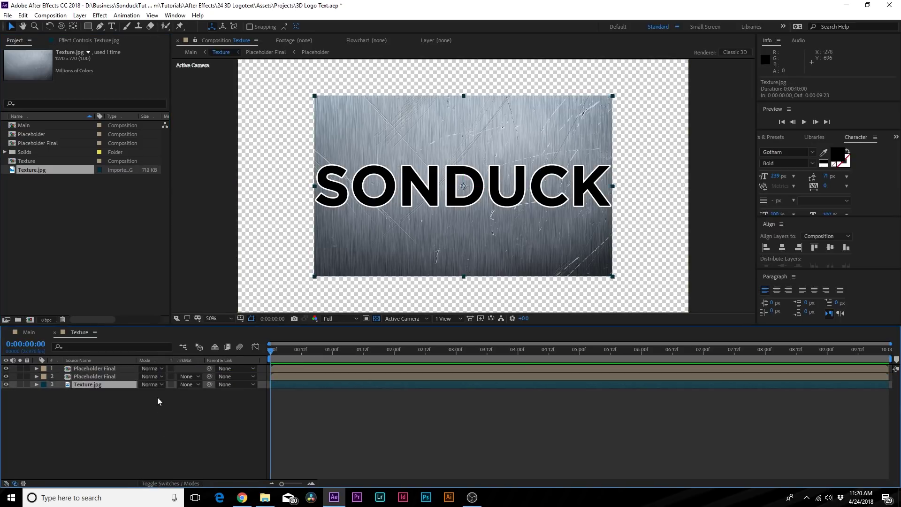
pyautogui.click(190, 384)
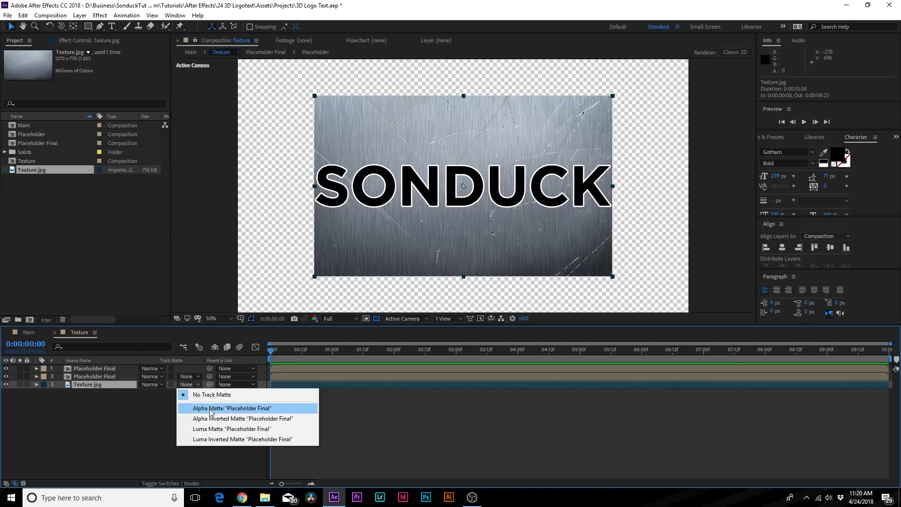
pyautogui.click(209, 408)
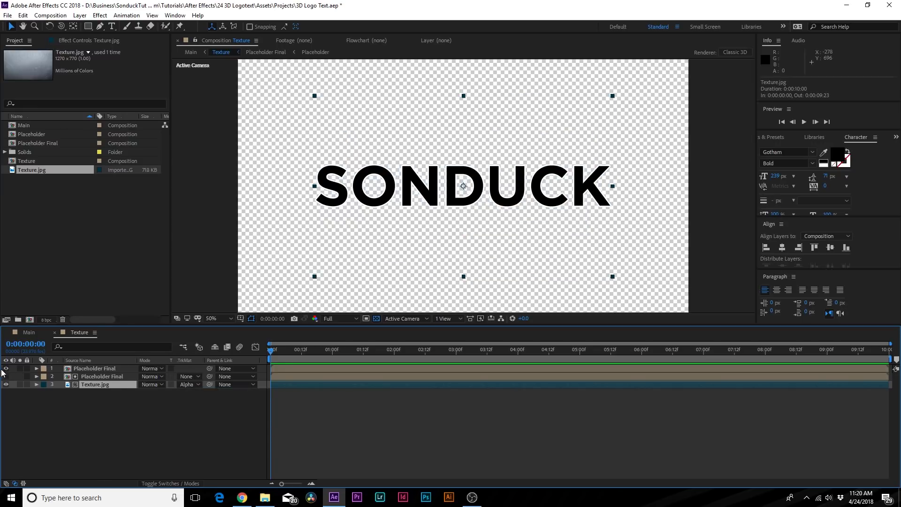
# Set the top text copy to Screen blending mode and check the result in Main.
pyautogui.click(87, 369)
pyautogui.click(146, 368)
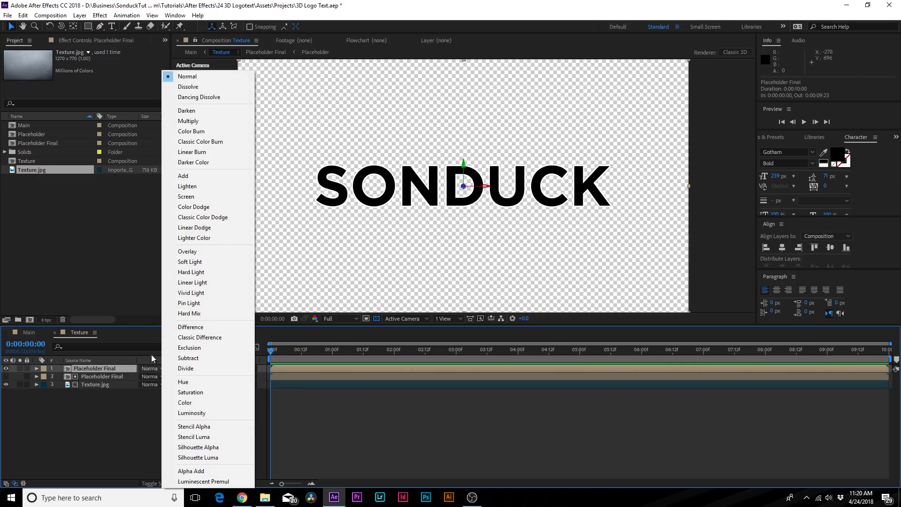
pyautogui.click(190, 197)
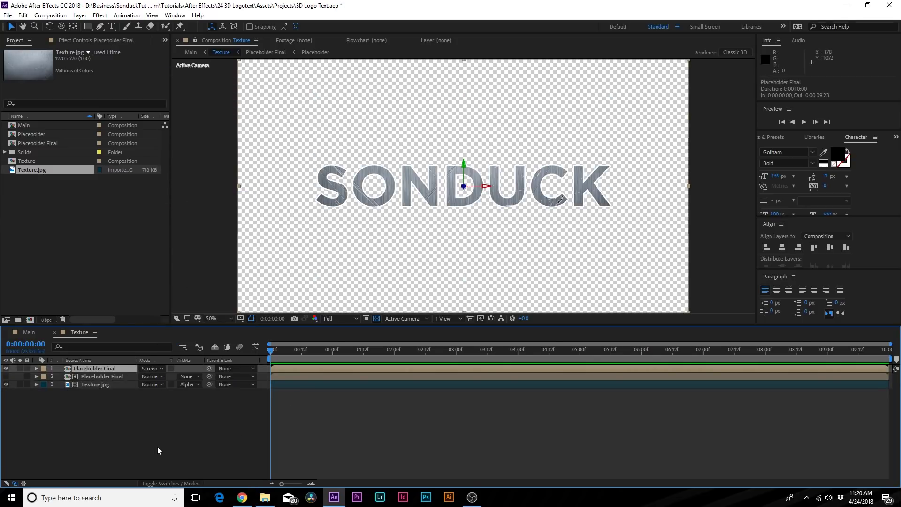
pyautogui.click(28, 333)
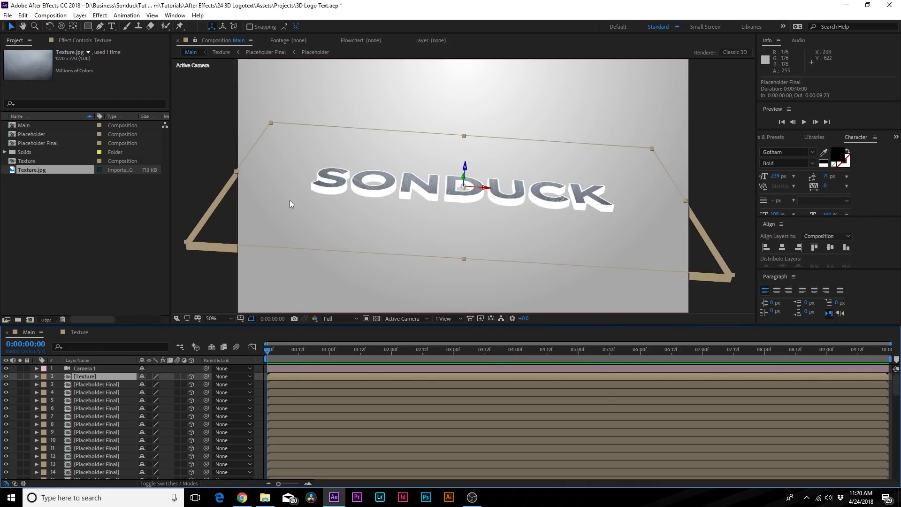
pyautogui.click(83, 332)
# Apply Effect > Color Correction > Curves to the texture image.
pyautogui.click(106, 13)
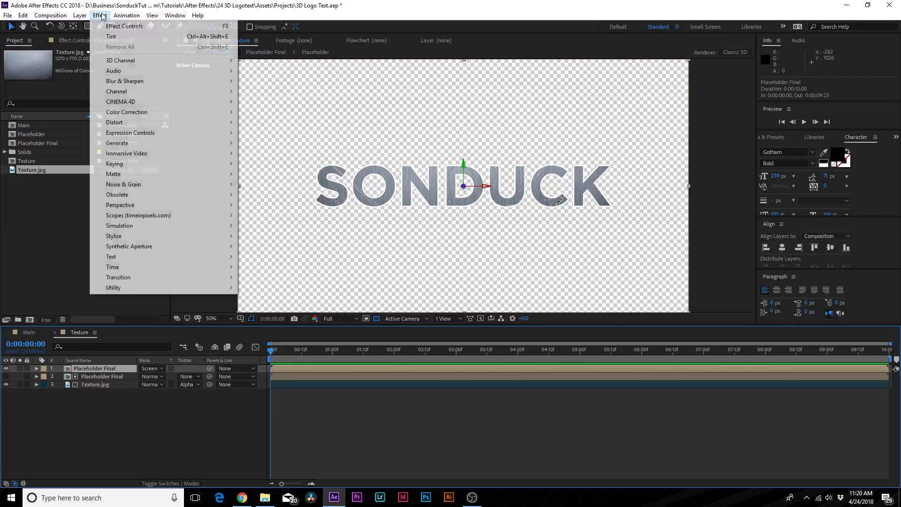
pyautogui.moveTo(141, 112)
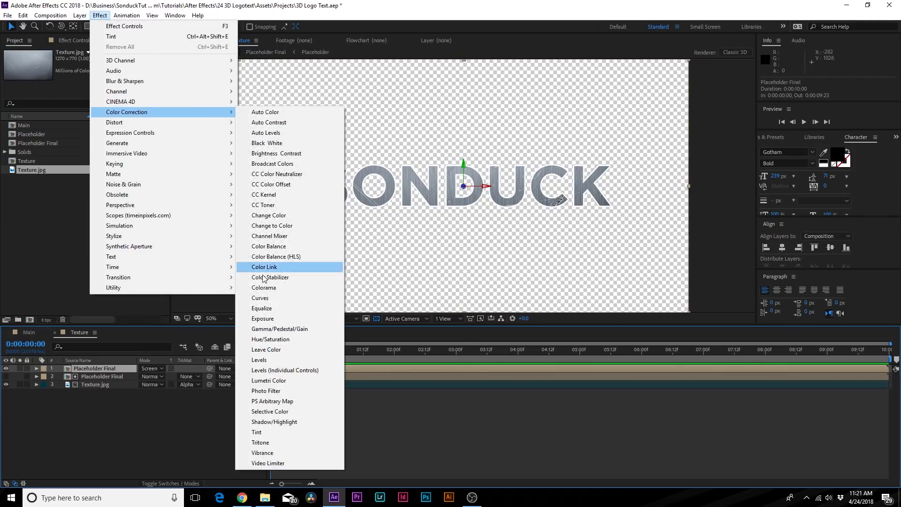
pyautogui.click(261, 298)
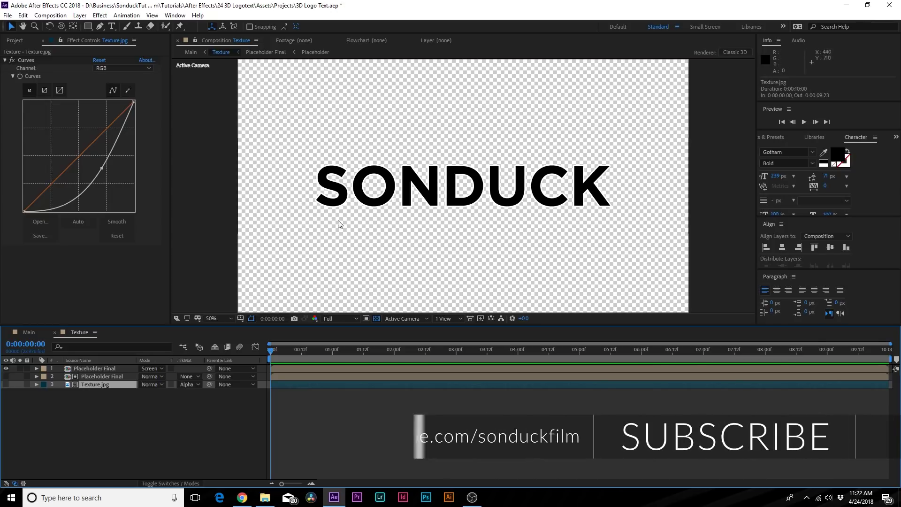
# Create a solid named Reflection and alpha-matte it to the SONDUCK text.
pyautogui.click(77, 15)
pyautogui.moveTo(94, 27)
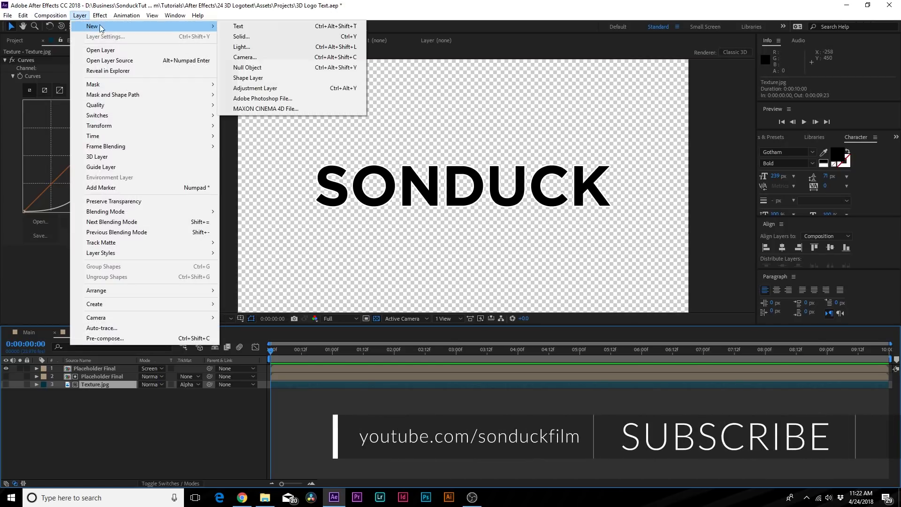
pyautogui.click(273, 38)
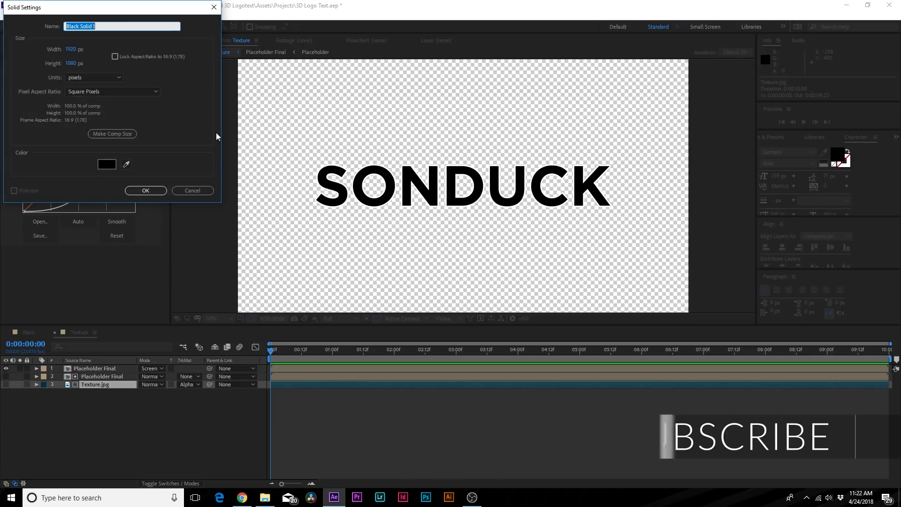
pyautogui.write('Reflection')
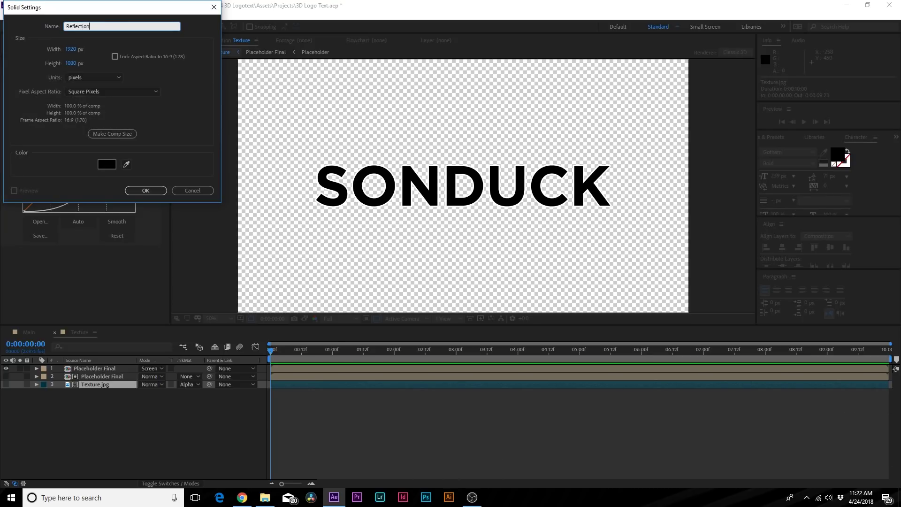
pyautogui.press('Return')
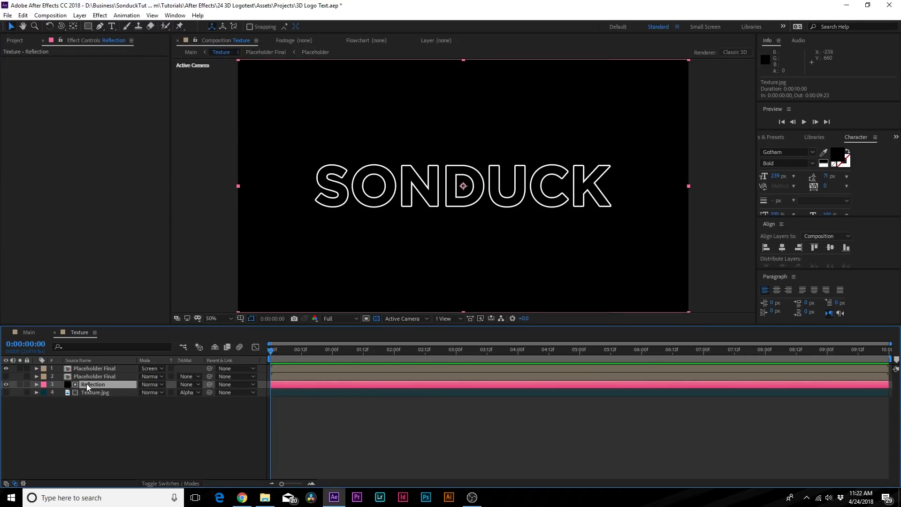
pyautogui.click(196, 388)
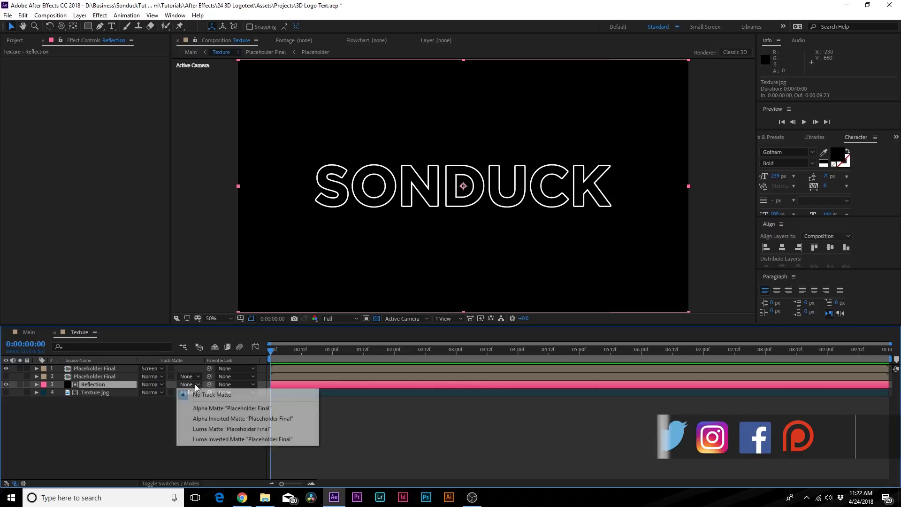
pyautogui.click(202, 408)
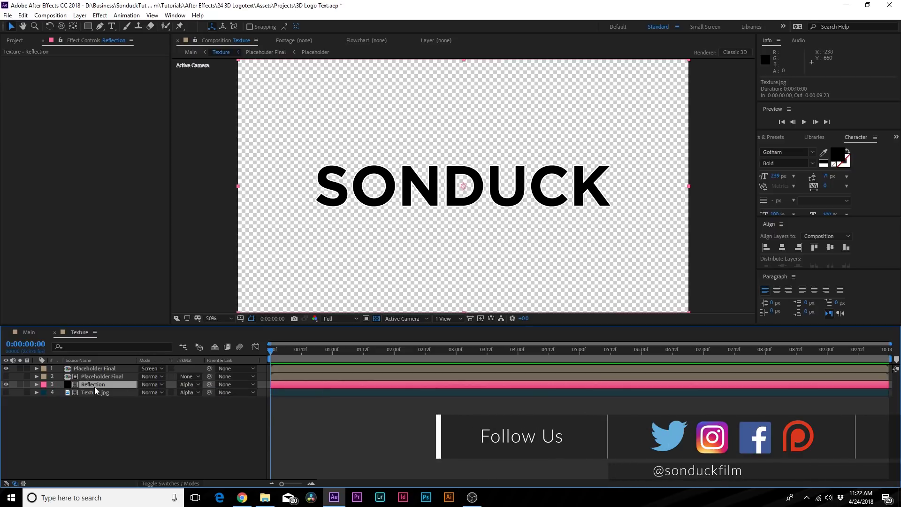
# Add a Gradient Ramp running diagonally from 276,418 to 2450,1272.
pyautogui.click(100, 15)
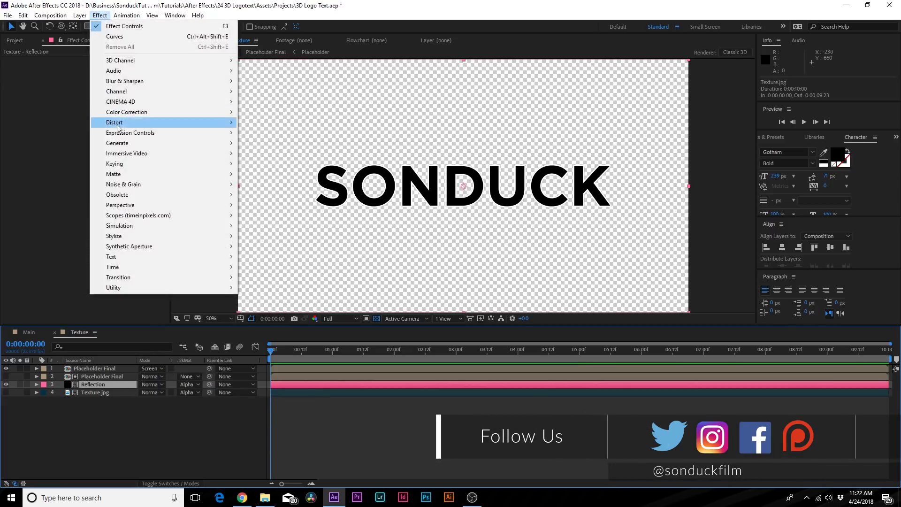
pyautogui.moveTo(120, 143)
pyautogui.click(270, 319)
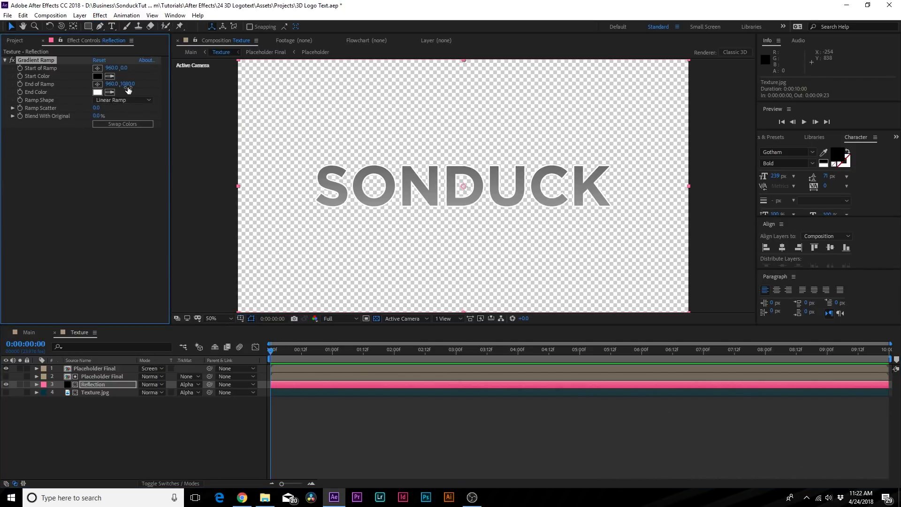
pyautogui.click(97, 84)
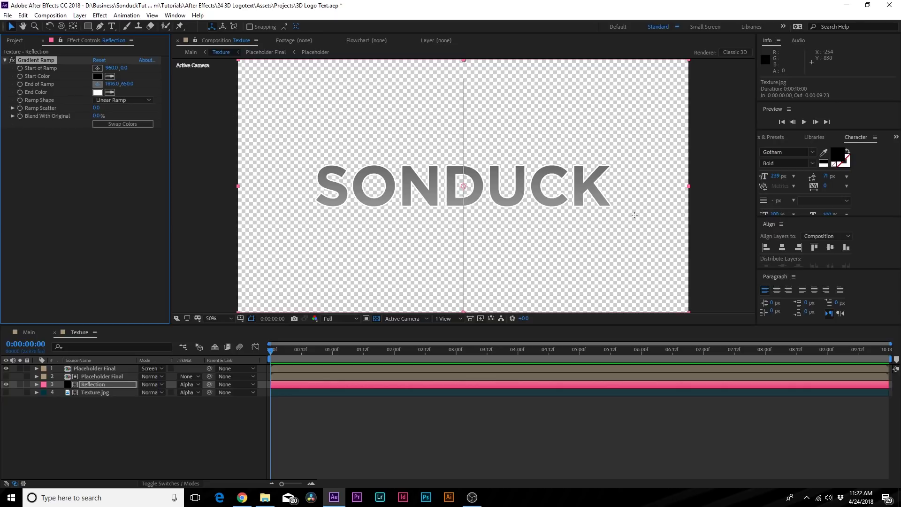
pyautogui.click(625, 209)
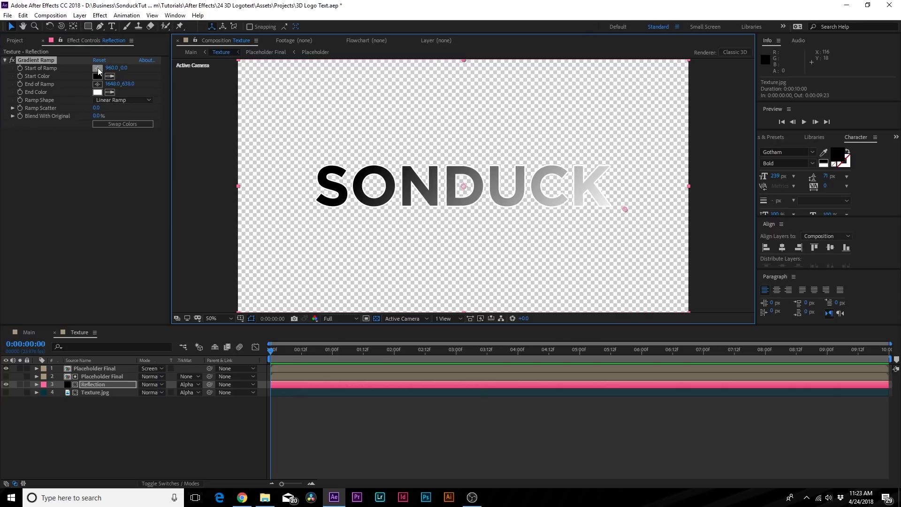
pyautogui.click(97, 68)
pyautogui.click(302, 157)
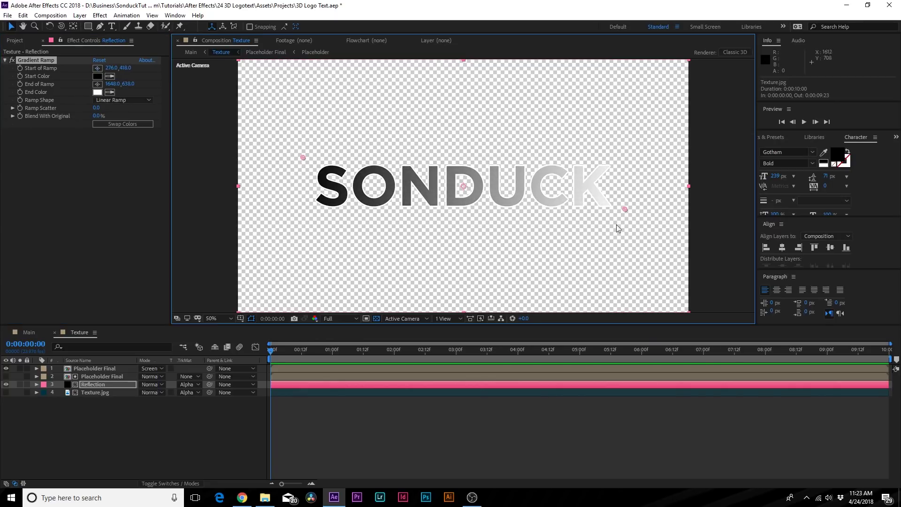
pyautogui.moveTo(625, 209); pyautogui.dragTo(767, 294)
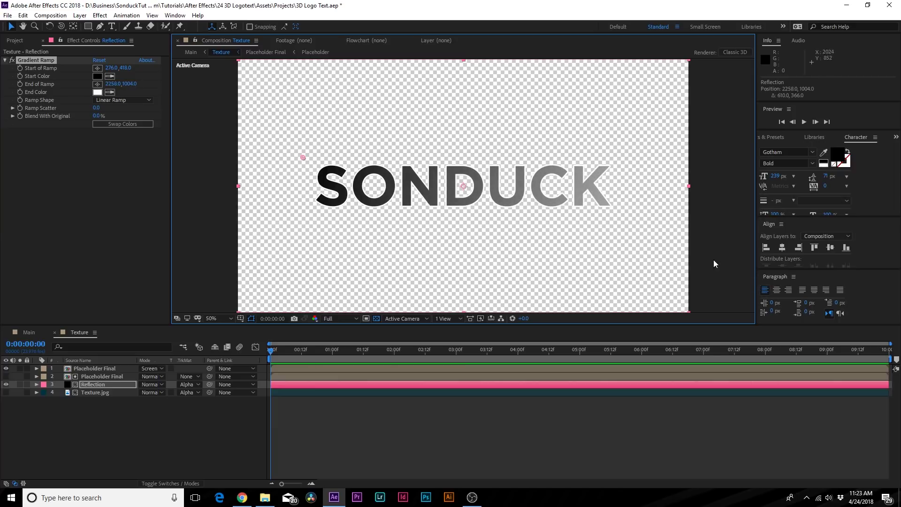
pyautogui.press(',')
pyautogui.moveTo(615, 240); pyautogui.dragTo(638, 271)
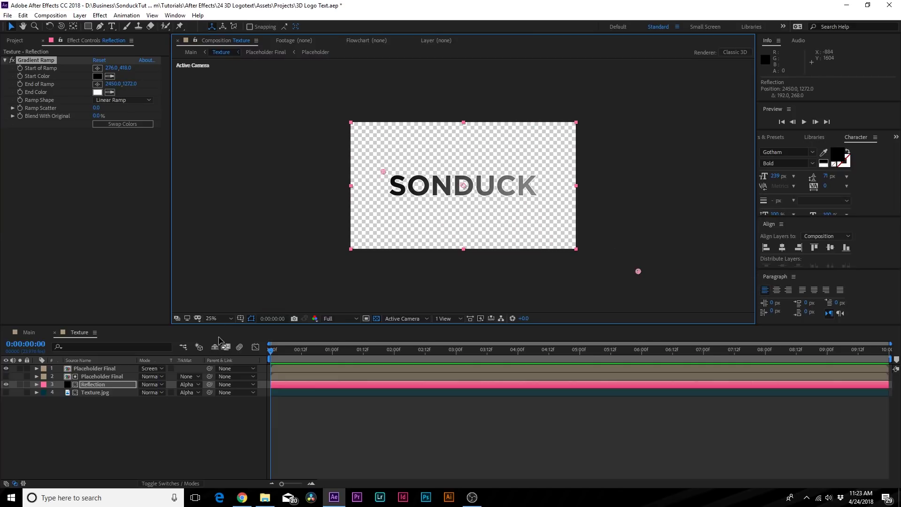
# Set the gradient's end colour to light grey (C7C7C7).
pyautogui.click(186, 385)
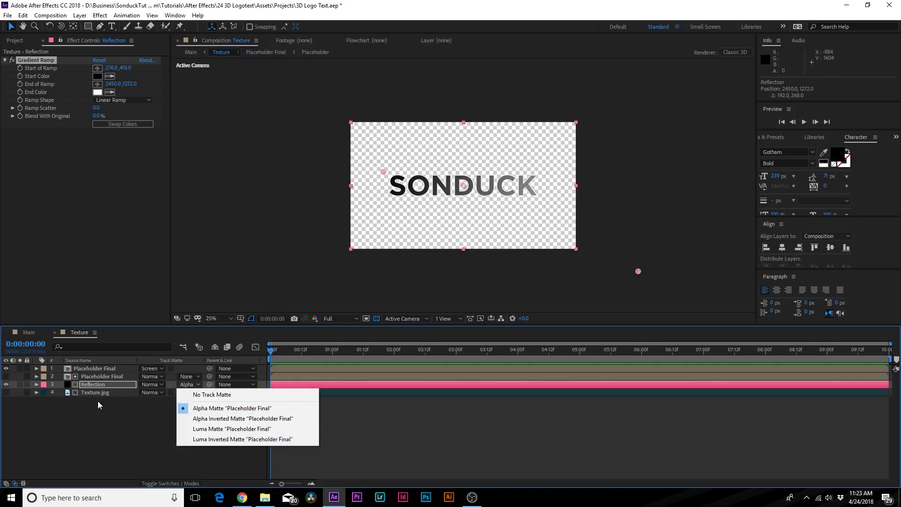
pyautogui.click(100, 420)
pyautogui.press('.')
pyautogui.press('.')
pyautogui.press('.')
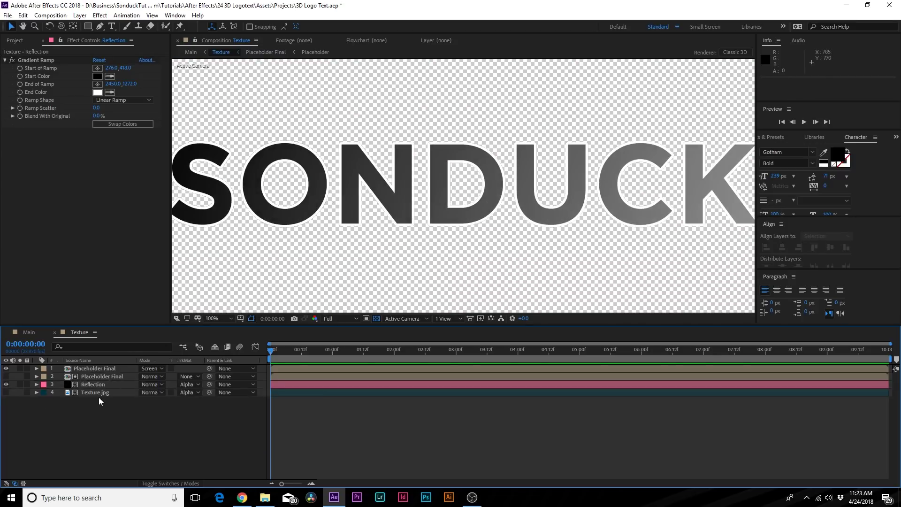
pyautogui.press(',')
pyautogui.click(104, 93)
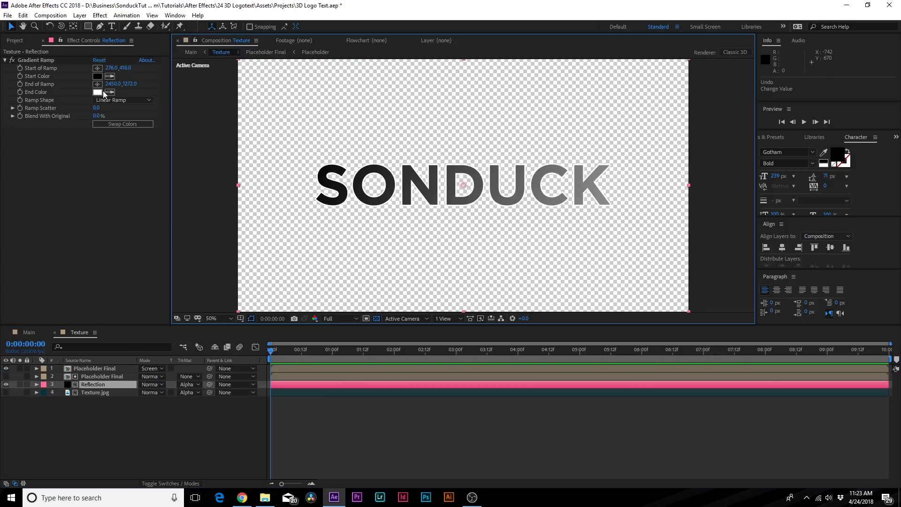
pyautogui.click(97, 92)
pyautogui.moveTo(72, 263); pyautogui.dragTo(31, 188)
pyautogui.click(246, 165)
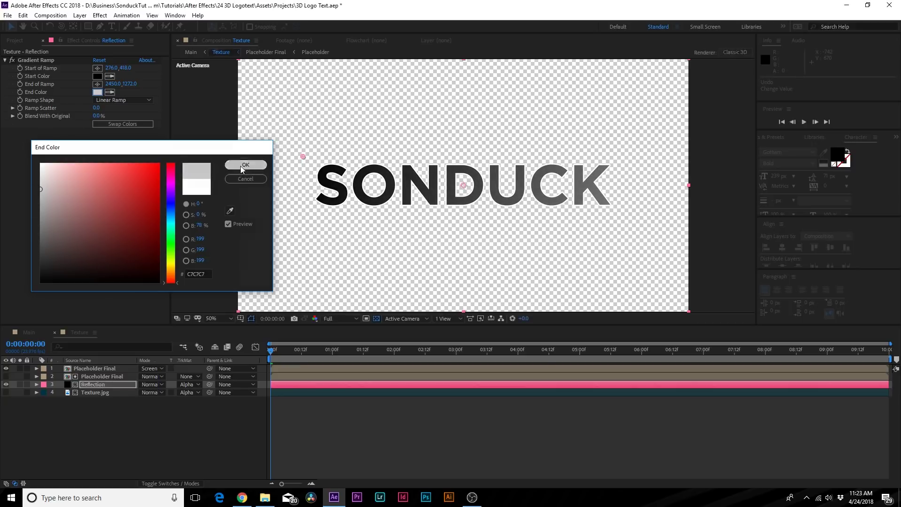
# Keyframe Reflection's Position from the upper left at 0:00 to the lower right at 5:00.
pyautogui.press('p')
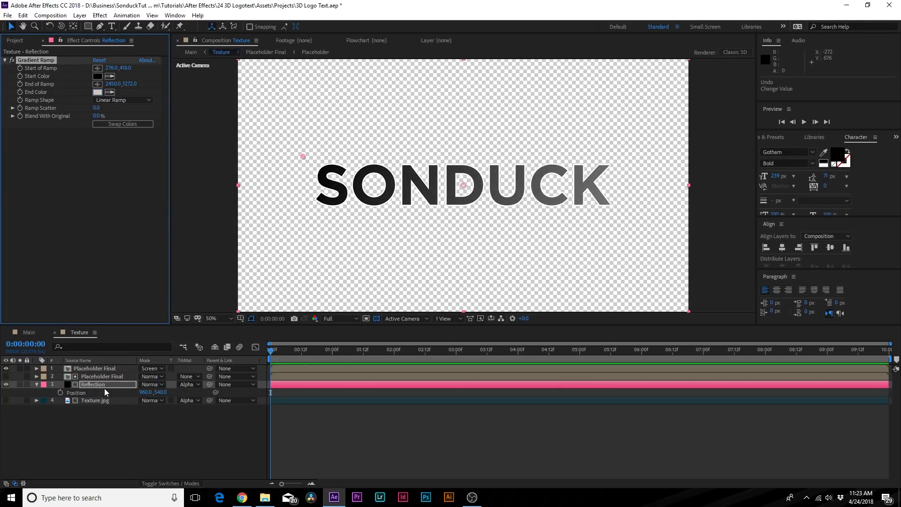
pyautogui.press(',')
pyautogui.moveTo(476, 211); pyautogui.dragTo(314, 191)
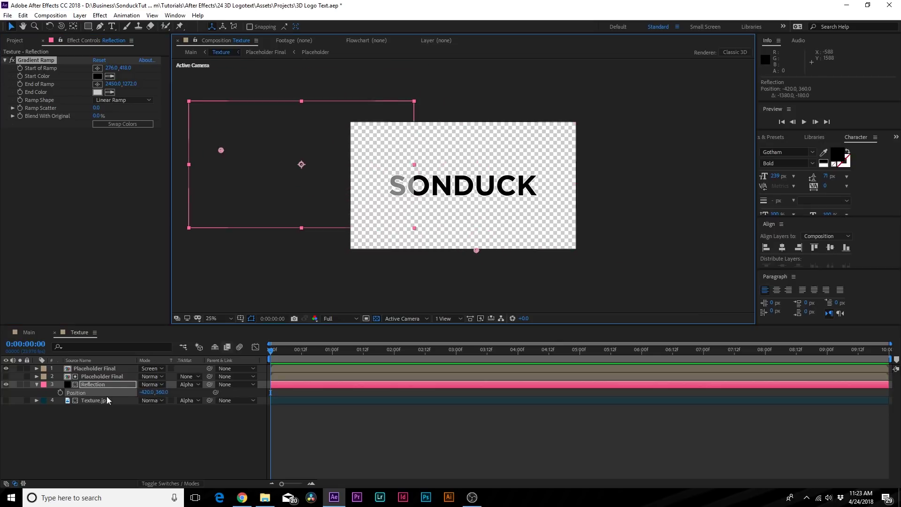
pyautogui.click(60, 393)
pyautogui.moveTo(331, 351); pyautogui.dragTo(579, 350)
pyautogui.moveTo(332, 161); pyautogui.dragTo(413, 178)
pyautogui.moveTo(382, 352)
pyautogui.mouseDown()
pyautogui.moveTo(277, 352)
pyautogui.moveTo(497, 361)
pyautogui.moveTo(563, 353)
pyautogui.moveTo(358, 352)
pyautogui.moveTo(381, 352)
pyautogui.mouseUp()
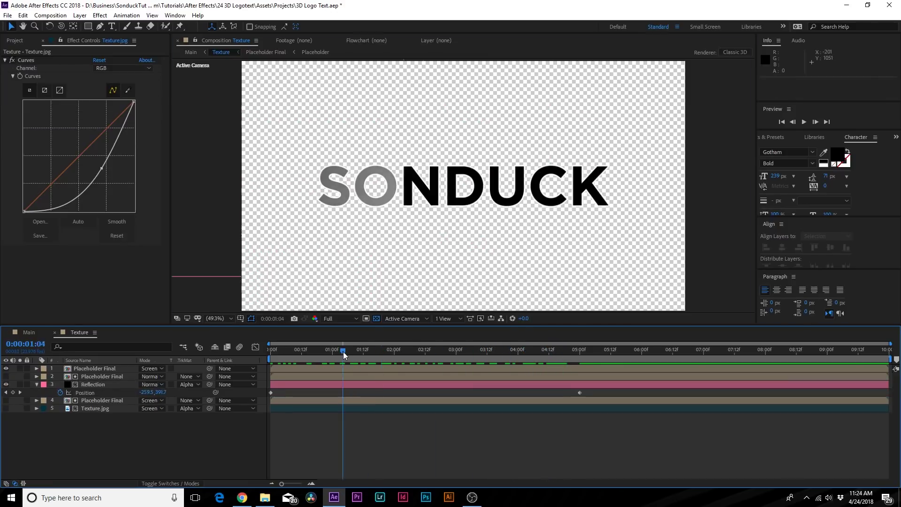
pyautogui.moveTo(341, 350); pyautogui.dragTo(483, 350)
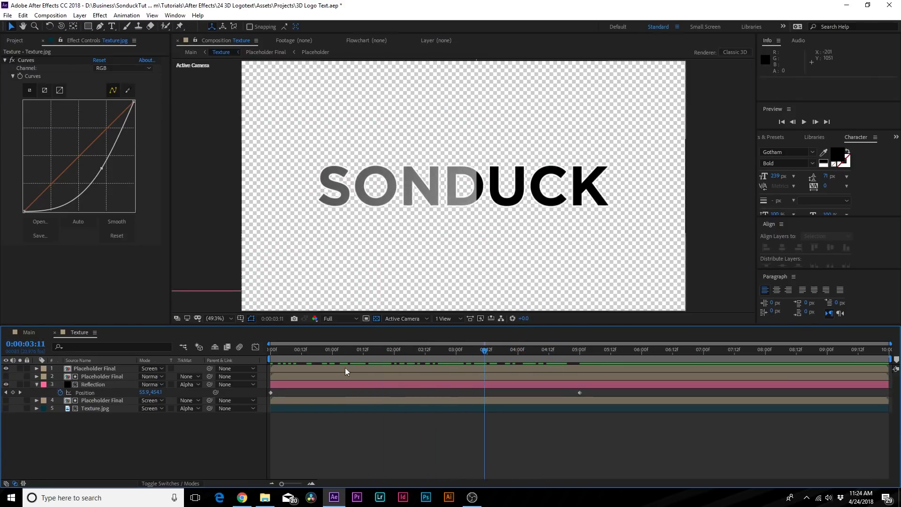
# In the Main comp, duplicate the bottom Placeholder Final layer.
pyautogui.click(23, 333)
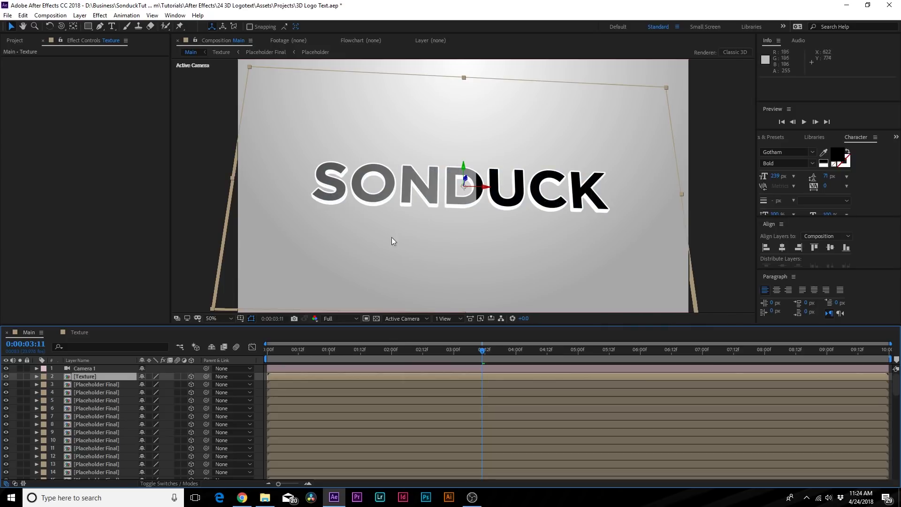
pyautogui.click(103, 385)
pyautogui.scroll(-10, 105, 421)
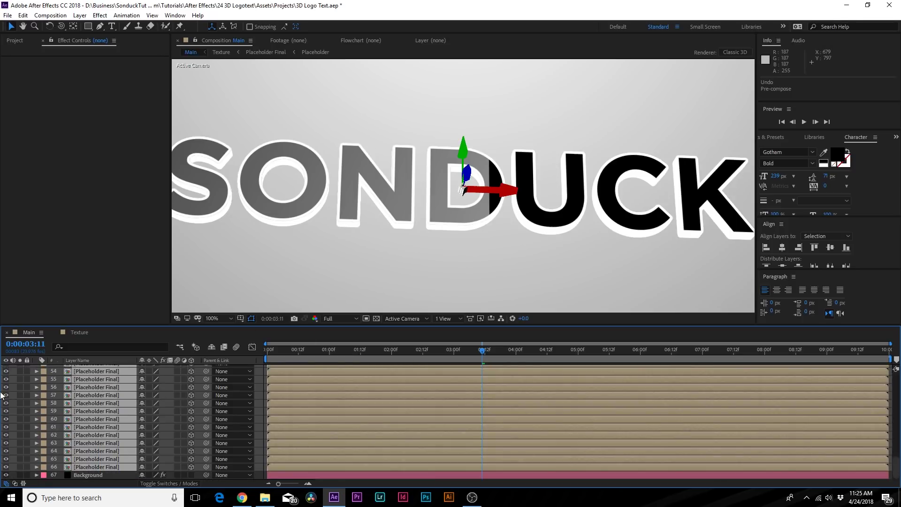
pyautogui.click(107, 478)
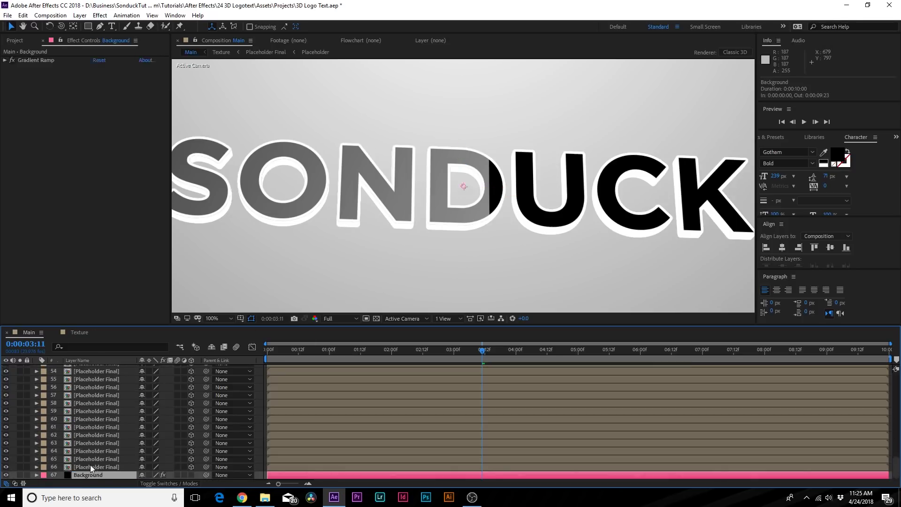
pyautogui.click(83, 465)
pyautogui.hotkey('ctrl', 'd')
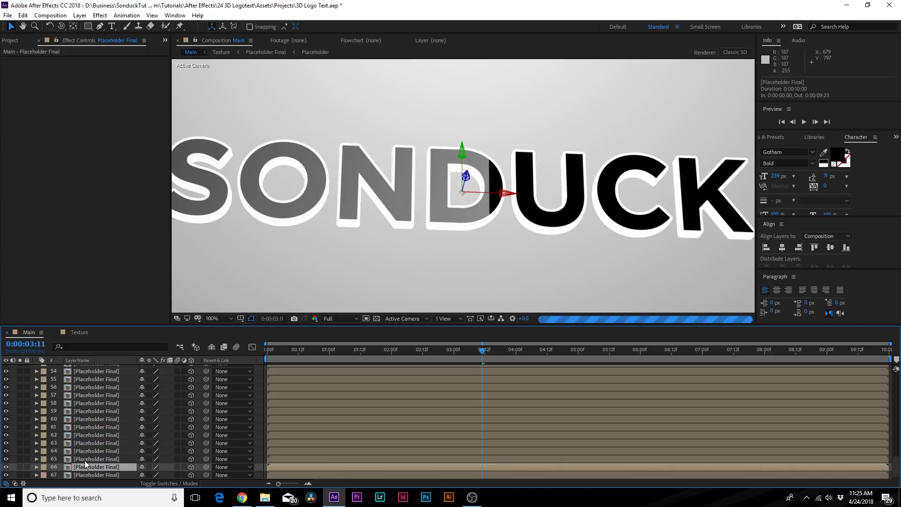
# Rename the duplicate layer to Shadow.
pyautogui.scroll(-1, 89, 462)
pyautogui.click(84, 466)
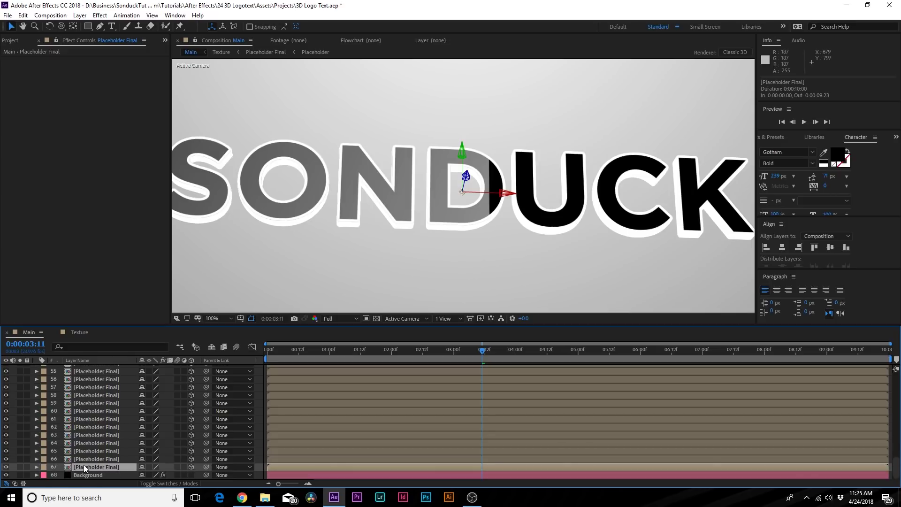
pyautogui.press('Return')
pyautogui.write('Sha')
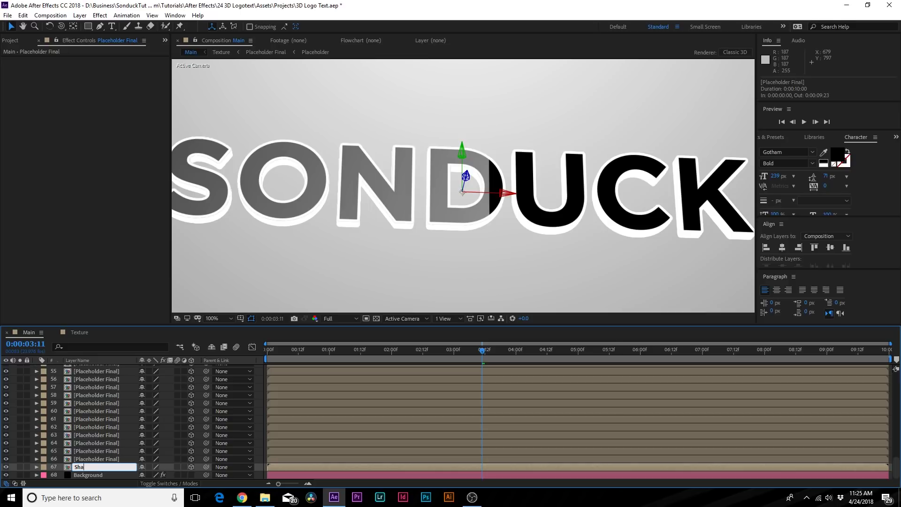
pyautogui.write('dow')
pyautogui.press('Return')
# Add a Drop Shadow to the Shadow layer and duplicate the layer.
pyautogui.click(100, 15)
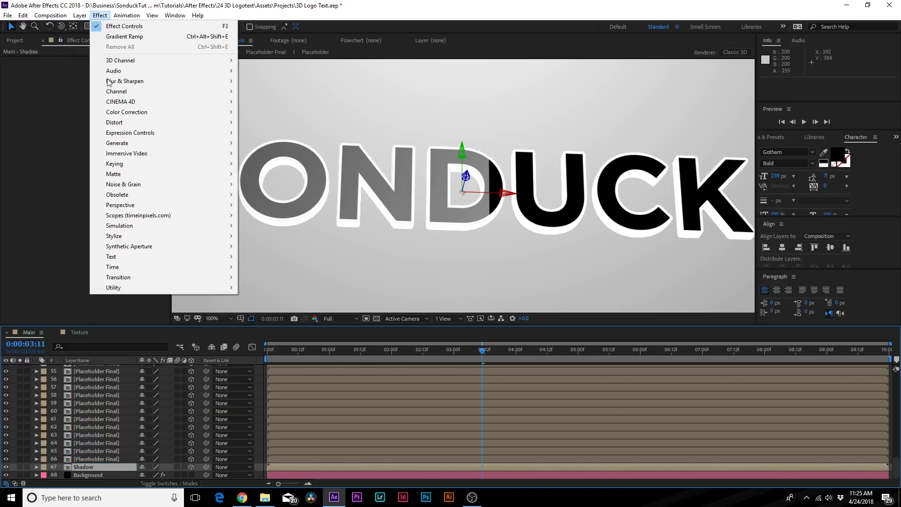
pyautogui.moveTo(135, 206)
pyautogui.click(291, 287)
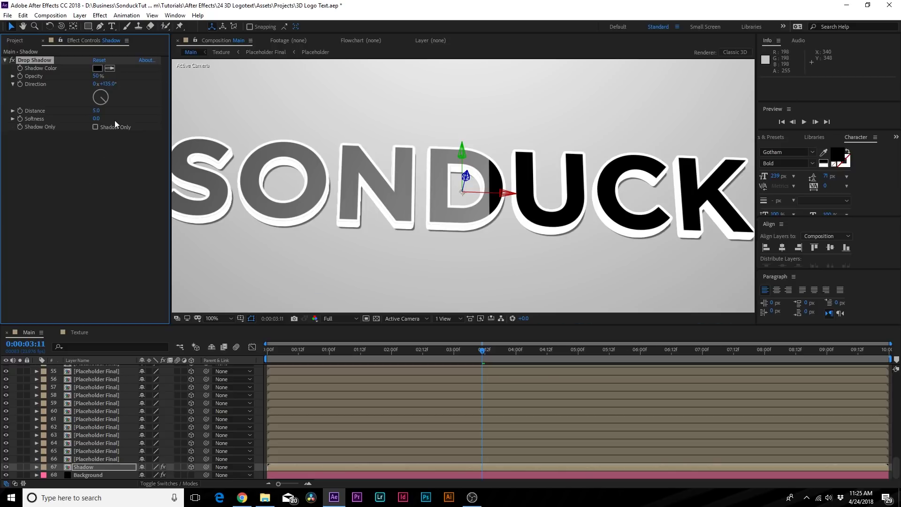
pyautogui.click(92, 467)
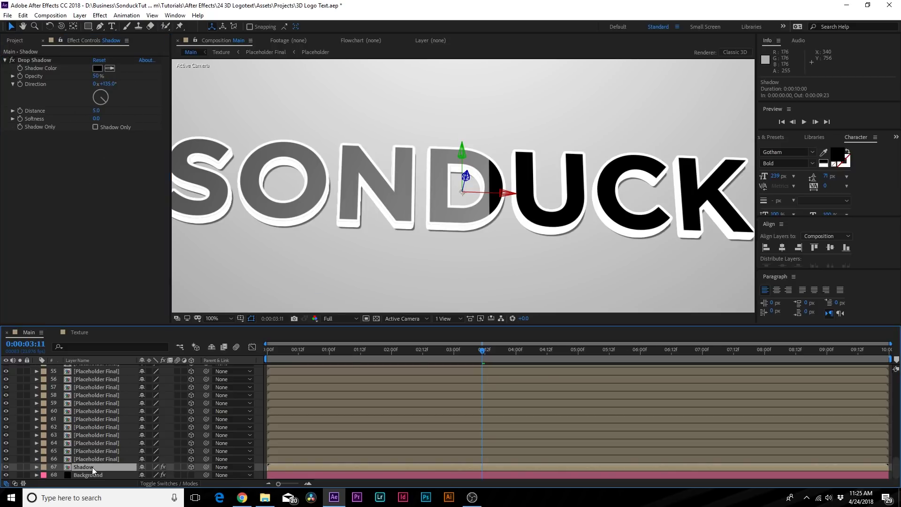
pyautogui.hotkey('ctrl', 'd')
# Set the original Shadow's drop shadow to softness 64 and opacity 55%.
pyautogui.click(73, 467)
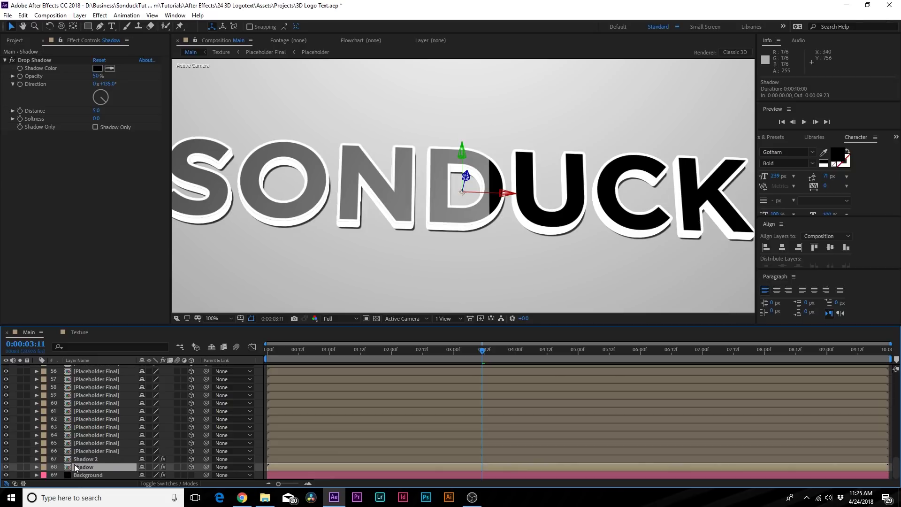
pyautogui.moveTo(94, 118)
pyautogui.mouseDown()
pyautogui.moveTo(107, 118)
pyautogui.moveTo(100, 121)
pyautogui.mouseUp()
pyautogui.moveTo(96, 76); pyautogui.dragTo(100, 76)
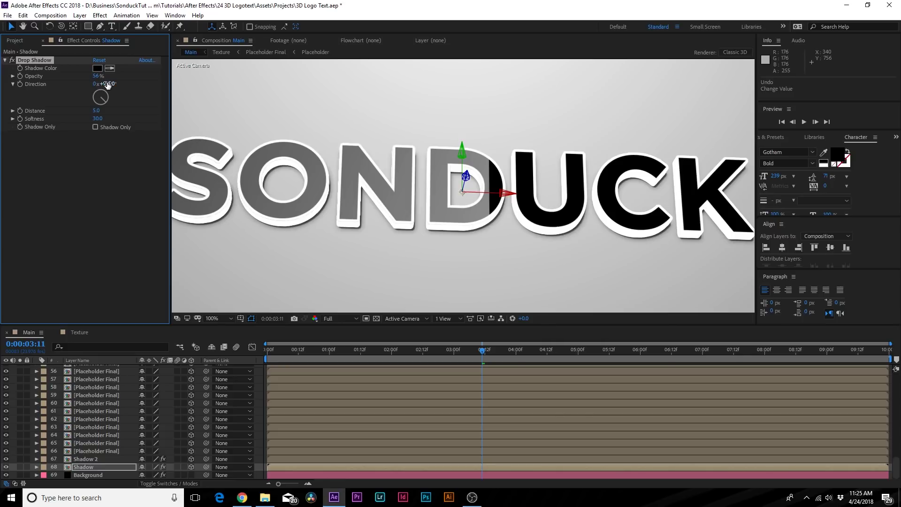
pyautogui.click(88, 467)
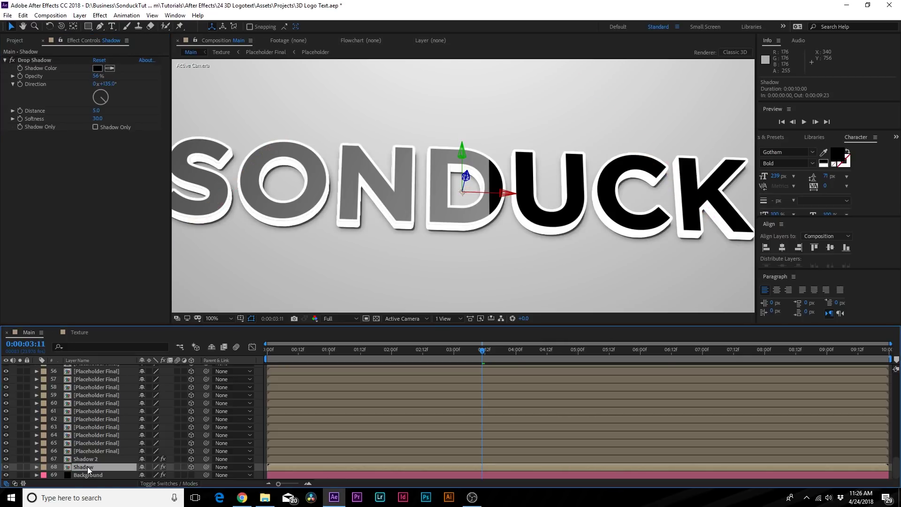
pyautogui.scroll(-1, 88, 469)
pyautogui.click(88, 466)
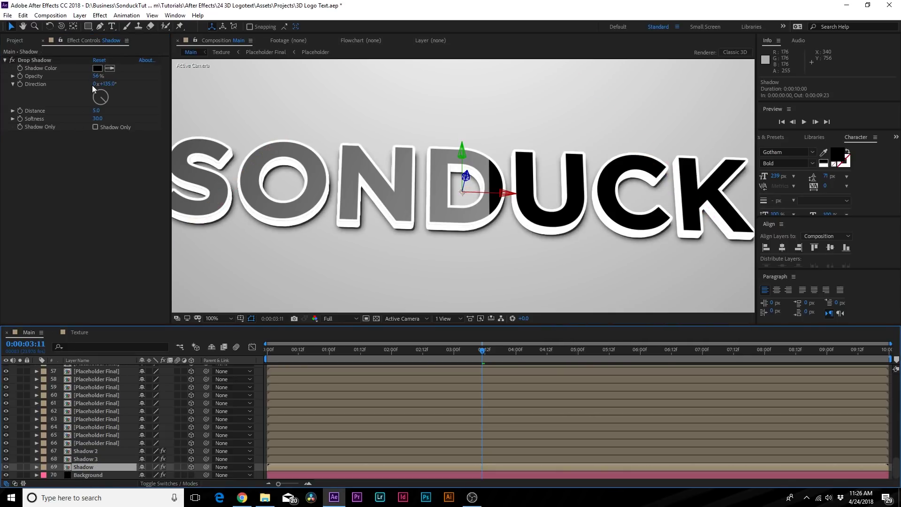
pyautogui.moveTo(94, 123); pyautogui.dragTo(111, 126)
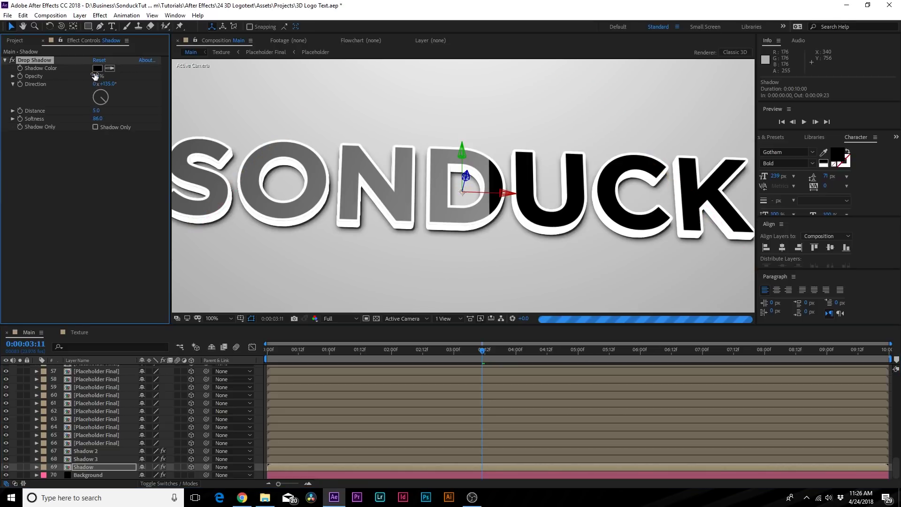
pyautogui.moveTo(99, 76); pyautogui.dragTo(96, 76)
pyautogui.press(',')
pyautogui.press(',')
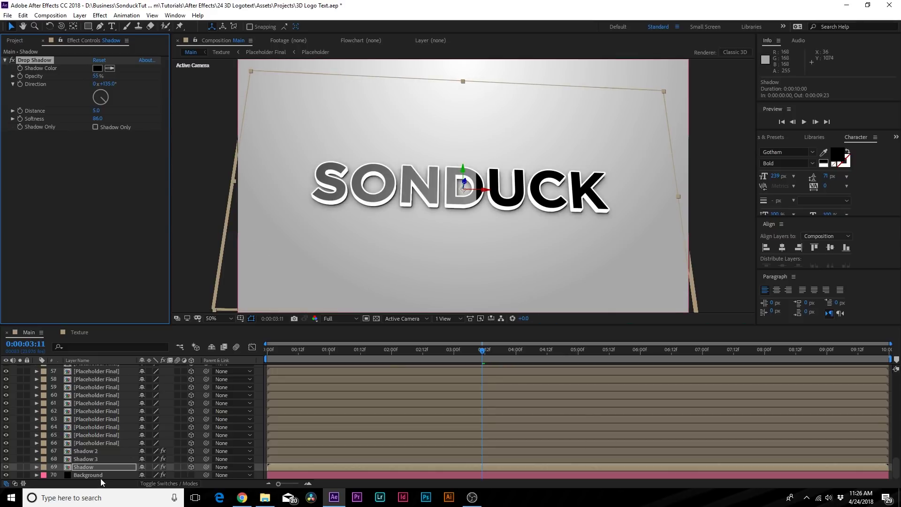
# Duplicate Shadow and set its drop shadow to softness 230, opacity 64%.
pyautogui.click(85, 467)
pyautogui.hotkey('ctrl', 'd')
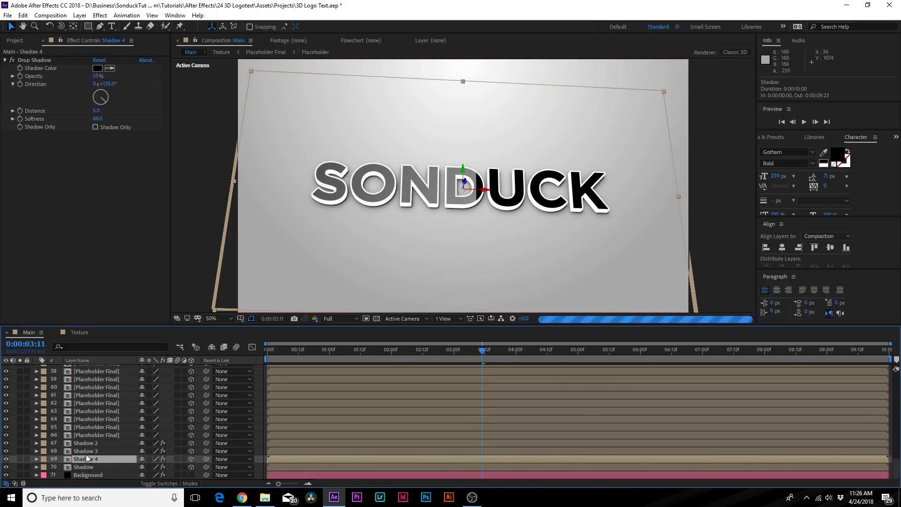
pyautogui.click(84, 467)
pyautogui.moveTo(98, 121); pyautogui.dragTo(170, 130)
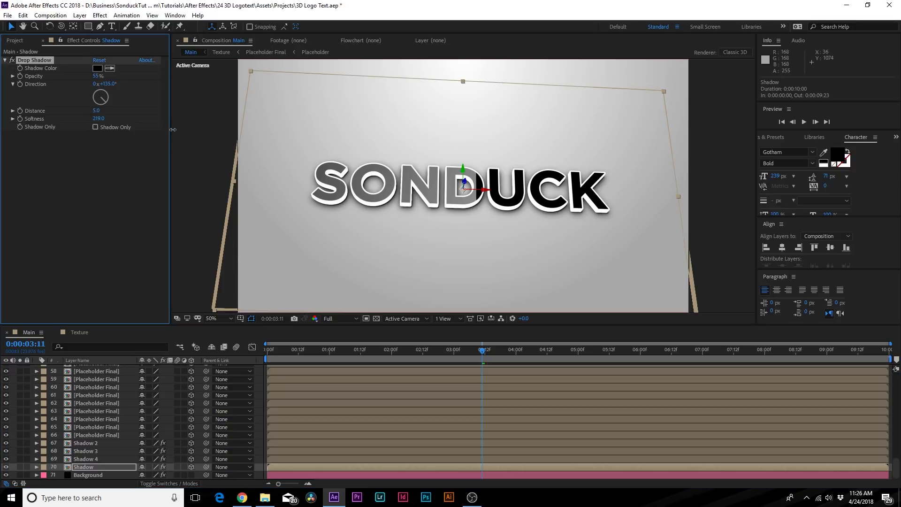
pyautogui.moveTo(96, 76); pyautogui.dragTo(104, 87)
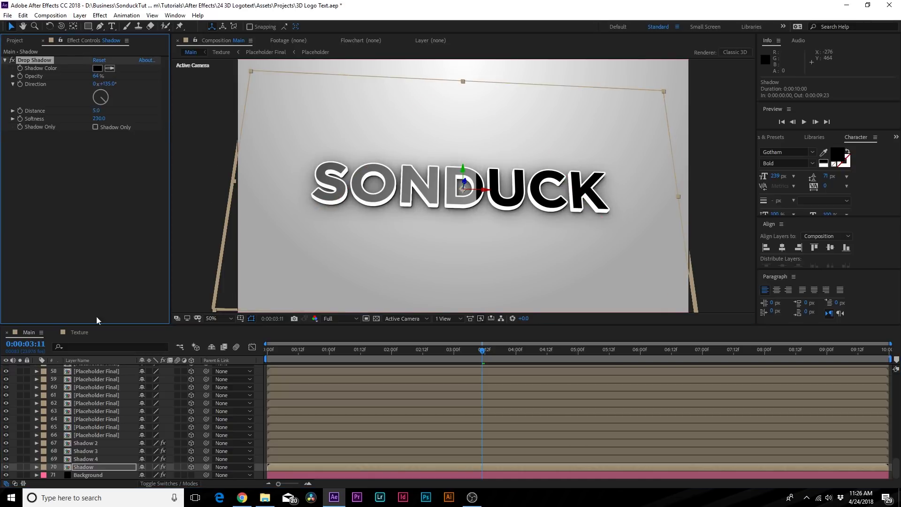
# Duplicate Shadow again and set its drop shadow to softness 387, opacity 25%.
pyautogui.click(77, 469)
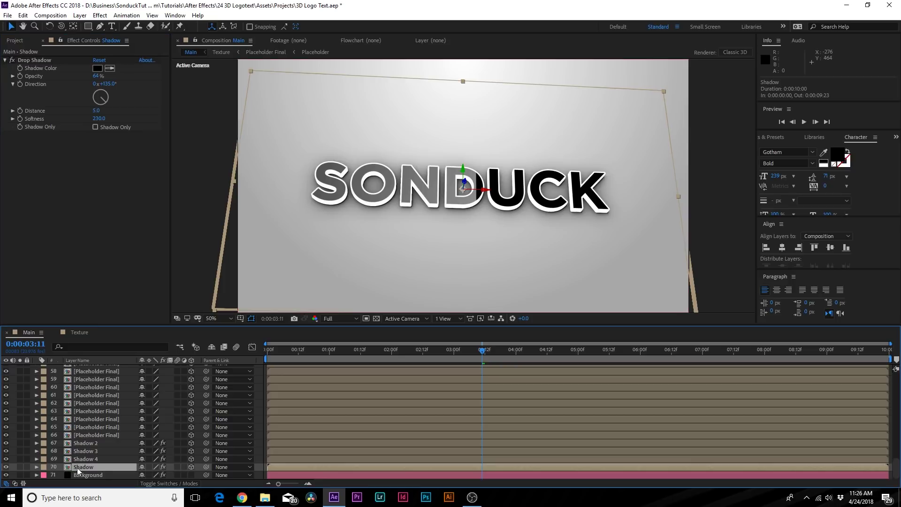
pyautogui.hotkey('ctrl', 'd')
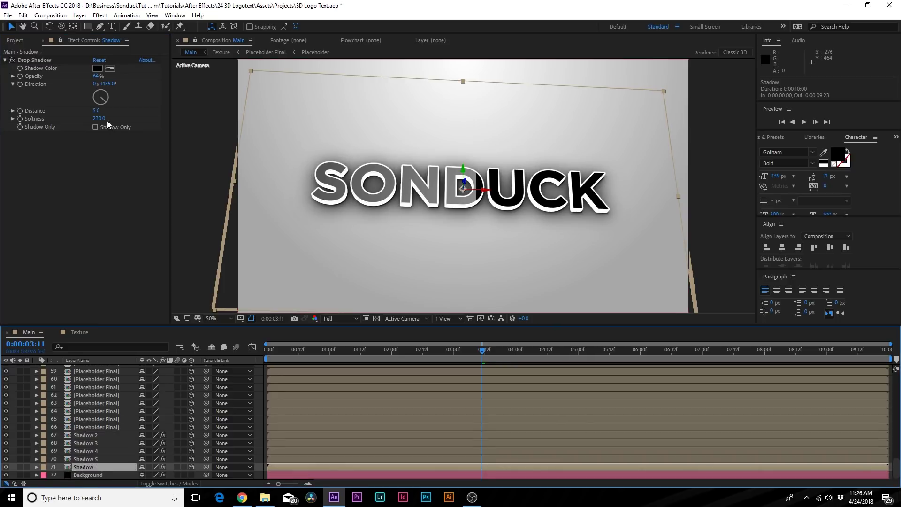
pyautogui.moveTo(103, 118); pyautogui.dragTo(180, 126)
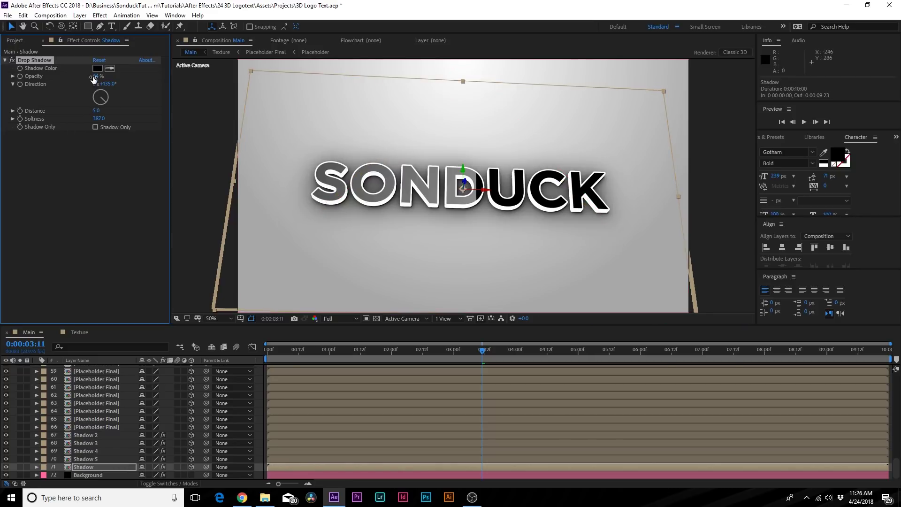
pyautogui.moveTo(93, 79); pyautogui.dragTo(57, 84)
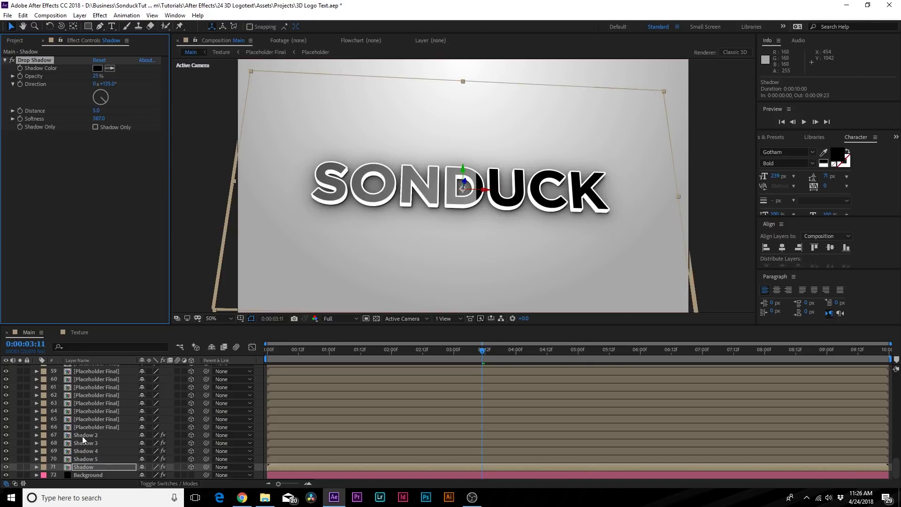
# Pre-compose the five shadow layers as Shadow and make it a 3D layer.
pyautogui.keyDown('shift'); pyautogui.click(82, 436); pyautogui.keyUp('shift')
pyautogui.hotkey('ctrl', 'shift', 'c')
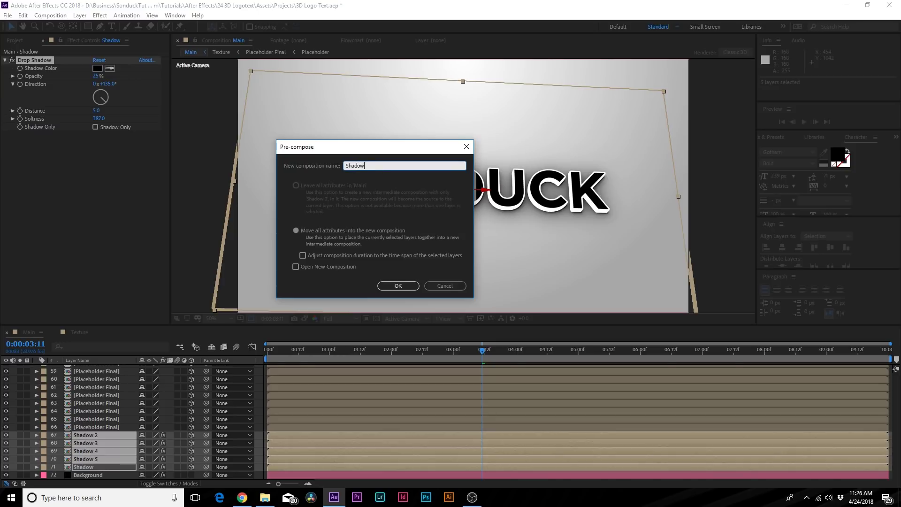
pyautogui.write('Shadow')
pyautogui.press('Return')
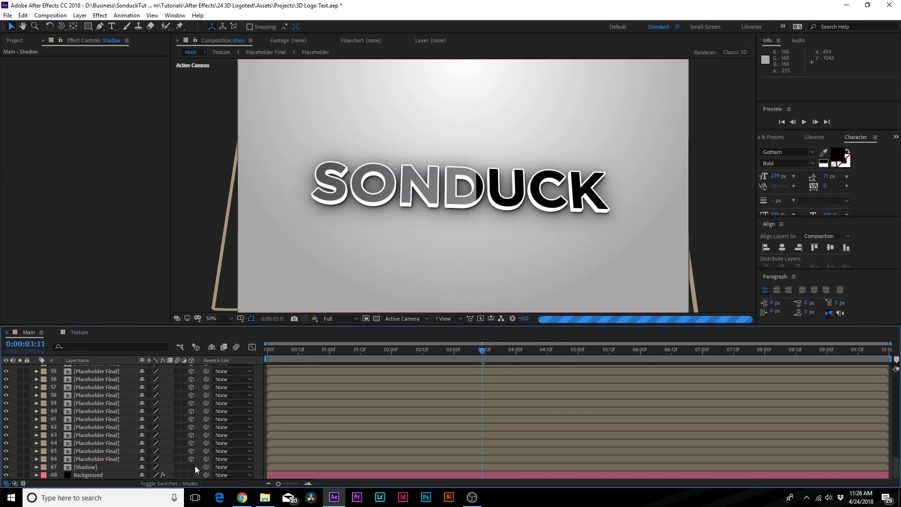
pyautogui.click(191, 466)
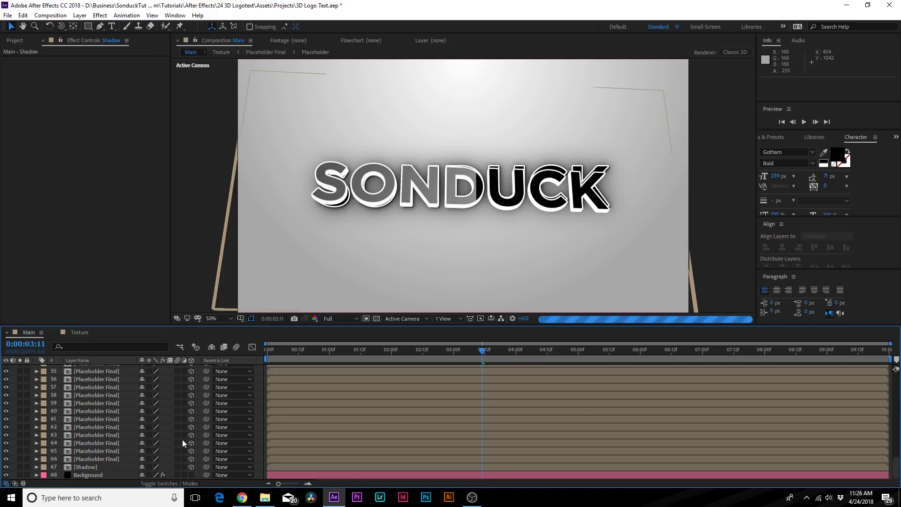
# Pre-compose all the Placeholder Final layers into a comp named Bevel.
pyautogui.click(85, 457)
pyautogui.scroll(15, 83, 441)
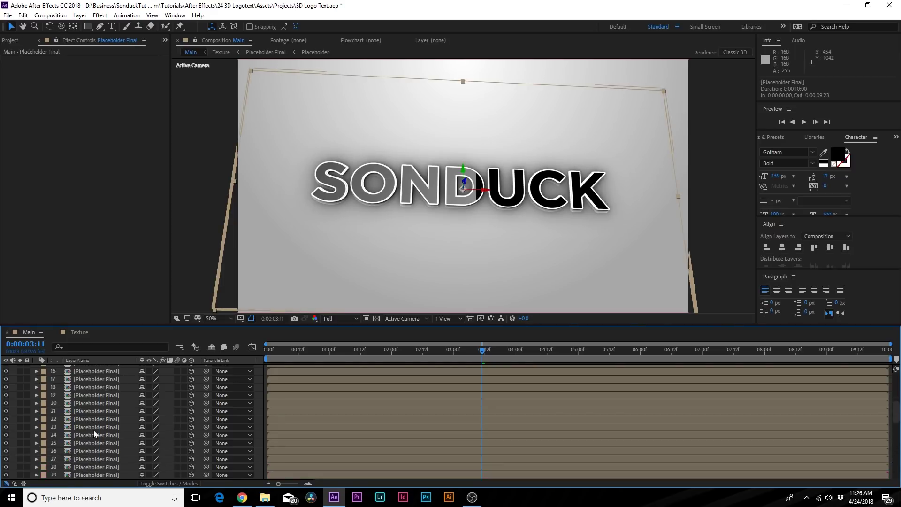
pyautogui.keyDown('shift'); pyautogui.click(94, 384); pyautogui.keyUp('shift')
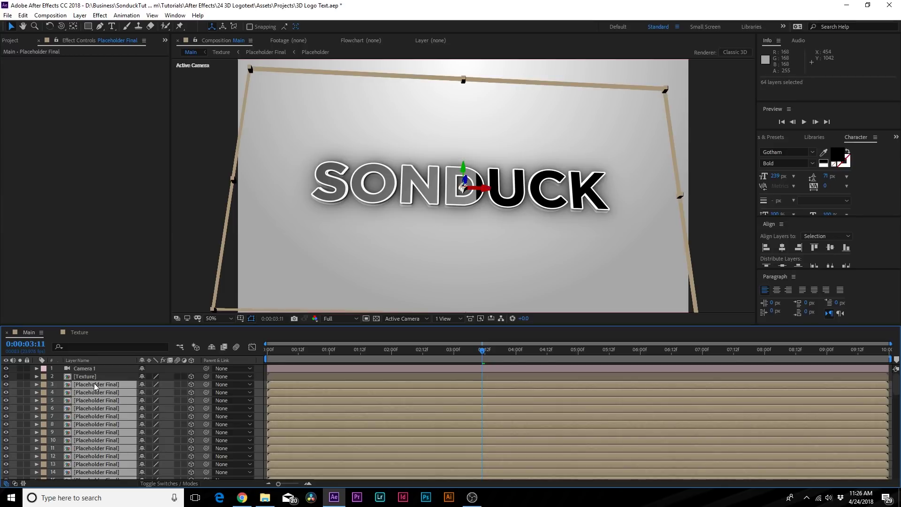
pyautogui.hotkey('ctrl', 'shift', 'c')
pyautogui.write('Bevel')
pyautogui.press('Return')
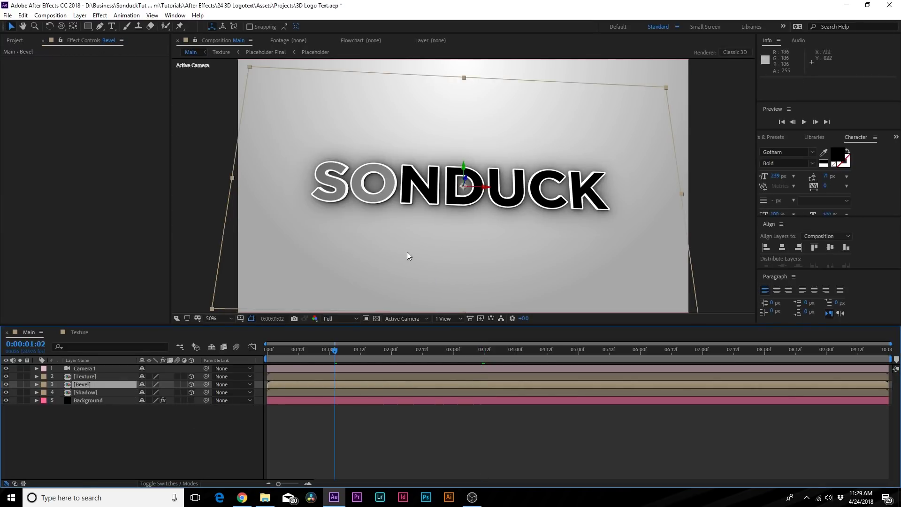
# Enable Collapse Transformations on Bevel and Shadow, orbiting the camera to check the extruded letters.
pyautogui.press('c')
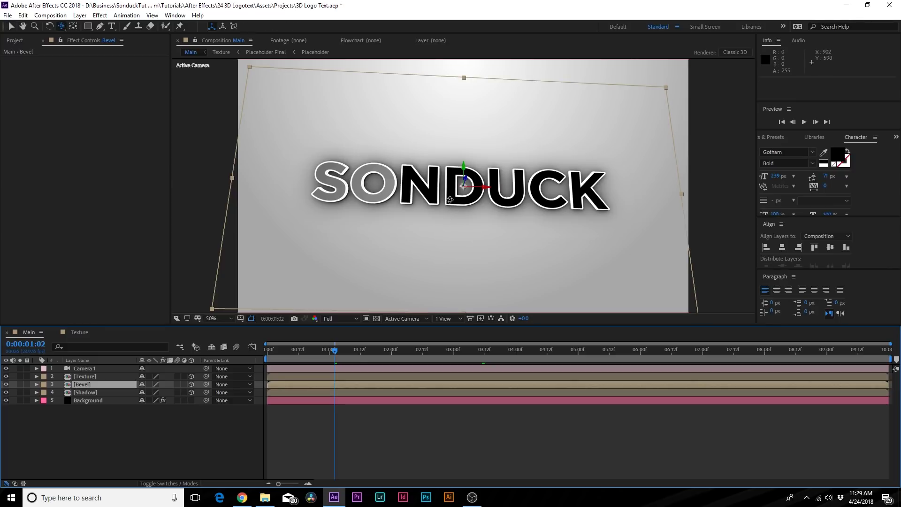
pyautogui.moveTo(449, 199); pyautogui.dragTo(449, 167)
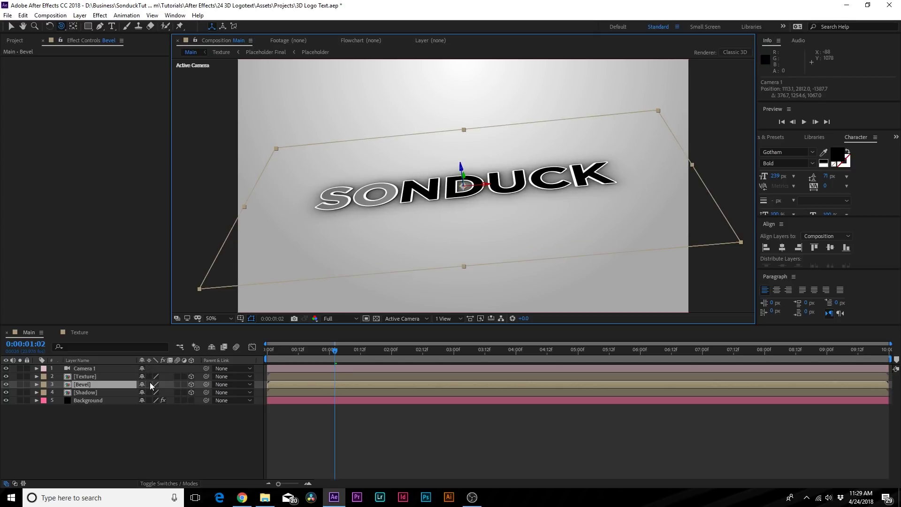
pyautogui.moveTo(149, 385); pyautogui.dragTo(149, 392)
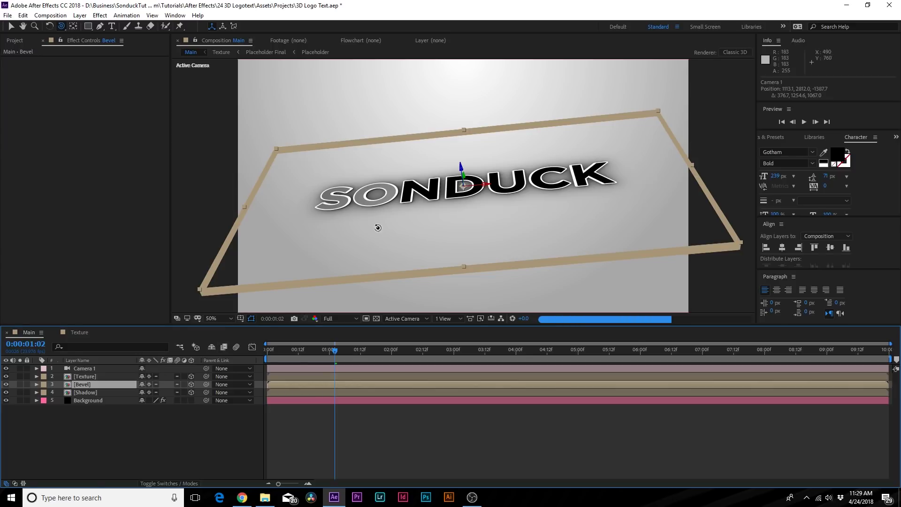
pyautogui.moveTo(409, 201); pyautogui.dragTo(379, 214)
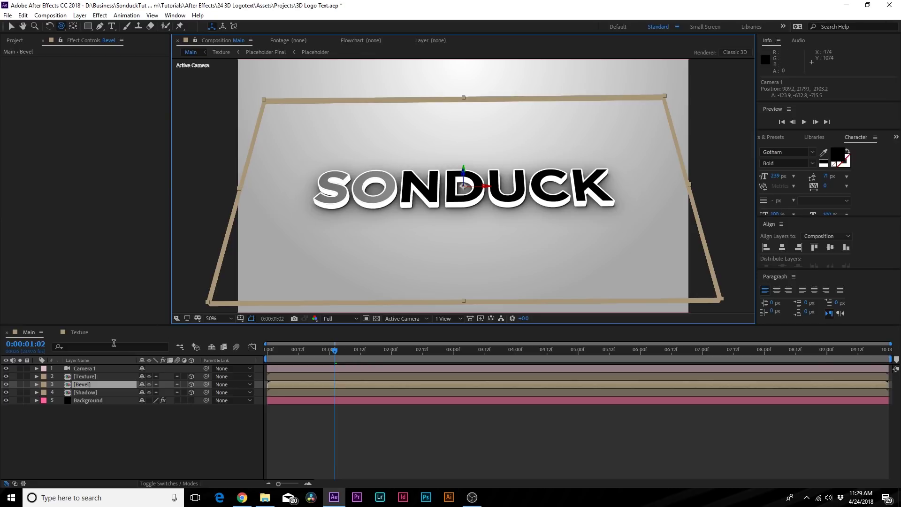
# Add a Gradient Ramp to the Bevel layer and inspect it from above at 0:00:01:18.
pyautogui.click(85, 386)
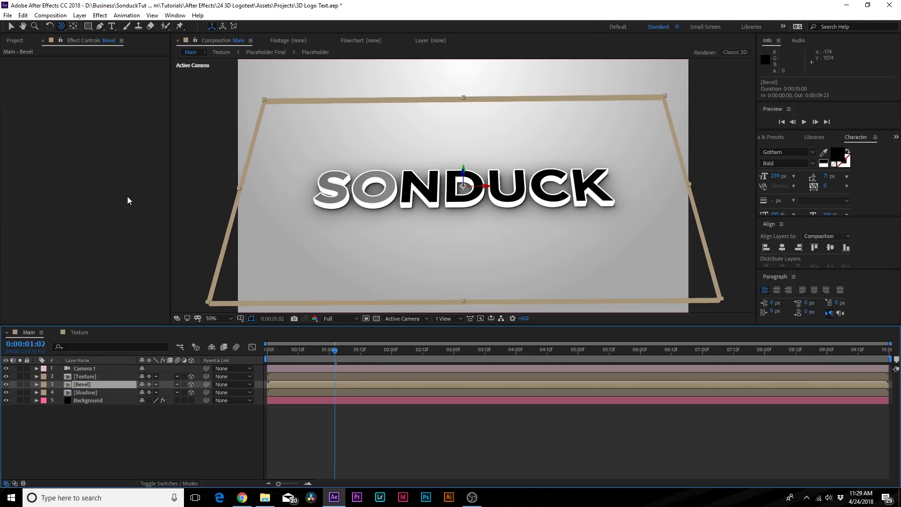
pyautogui.click(100, 15)
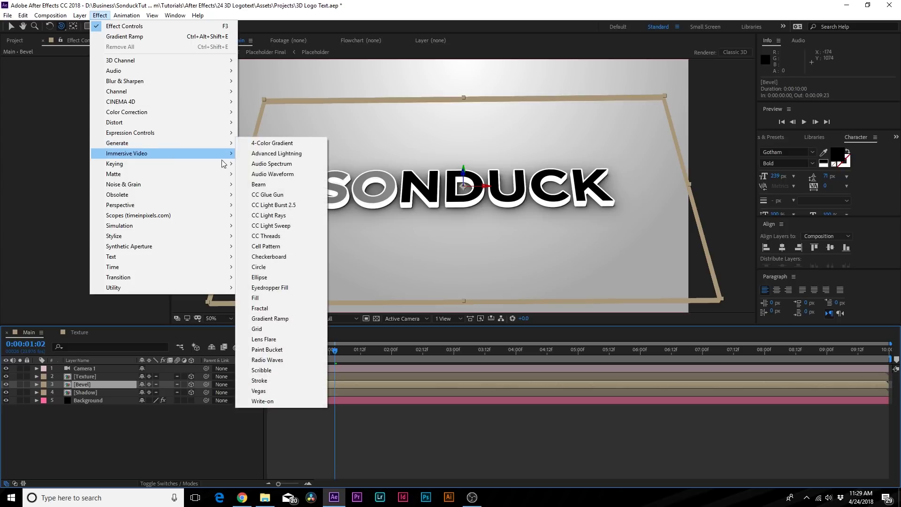
pyautogui.click(265, 318)
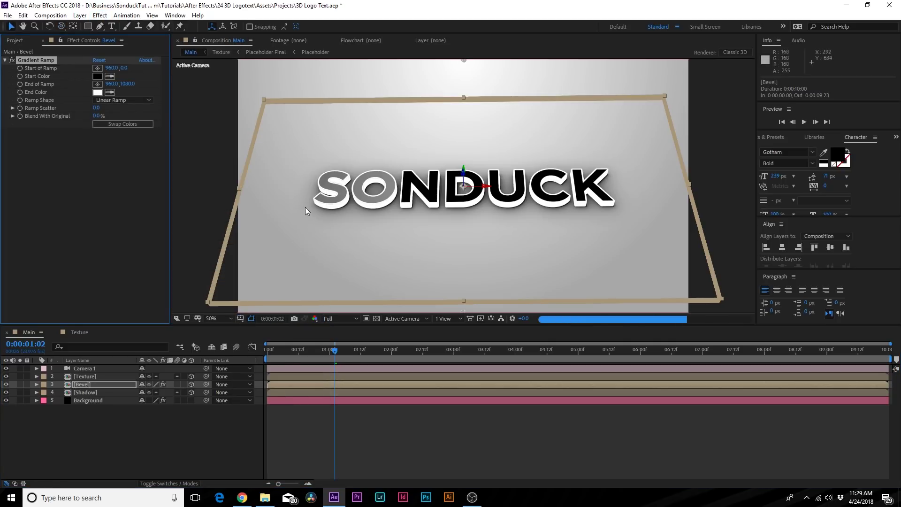
pyautogui.press('c')
pyautogui.moveTo(244, 197); pyautogui.dragTo(243, 309)
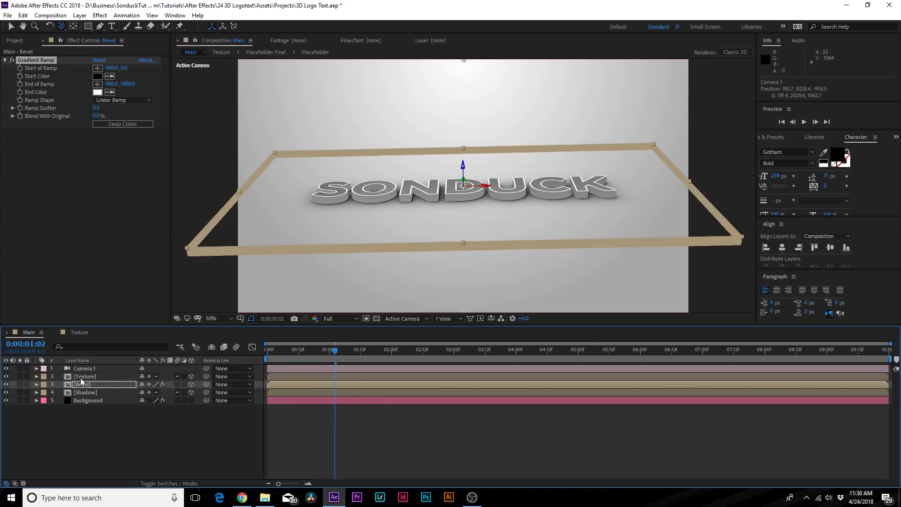
pyautogui.click(150, 377)
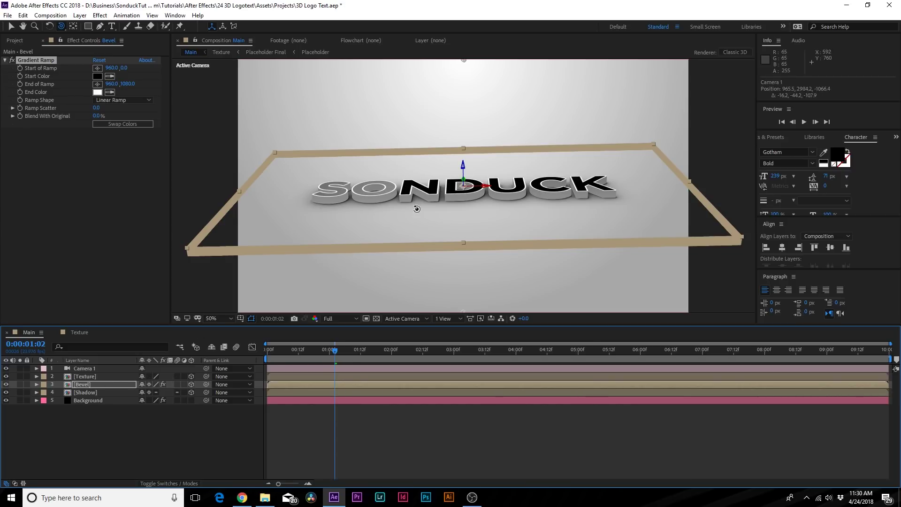
pyautogui.moveTo(416, 207); pyautogui.dragTo(417, 225)
pyautogui.click(375, 353)
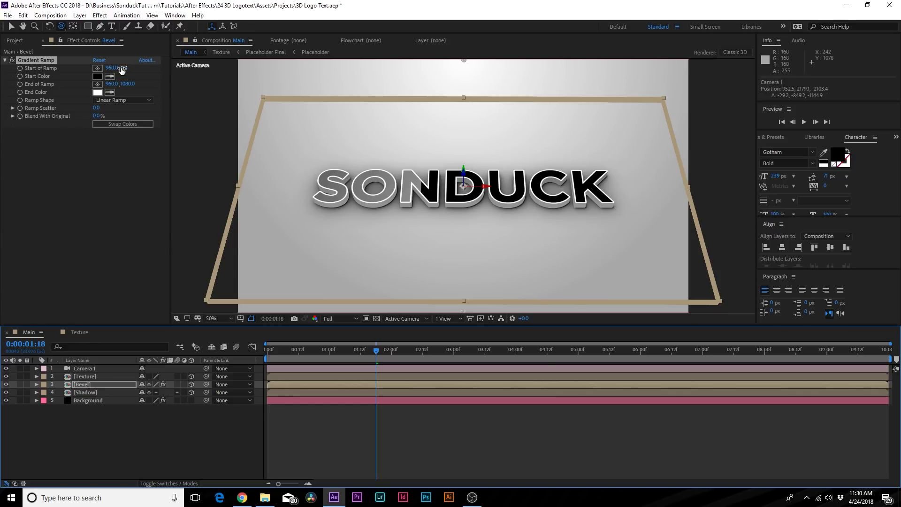
# Set the Bevel ramp's start Y to 427 and end Y to 740, with a grey end colour.
pyautogui.moveTo(123, 70); pyautogui.dragTo(282, 103)
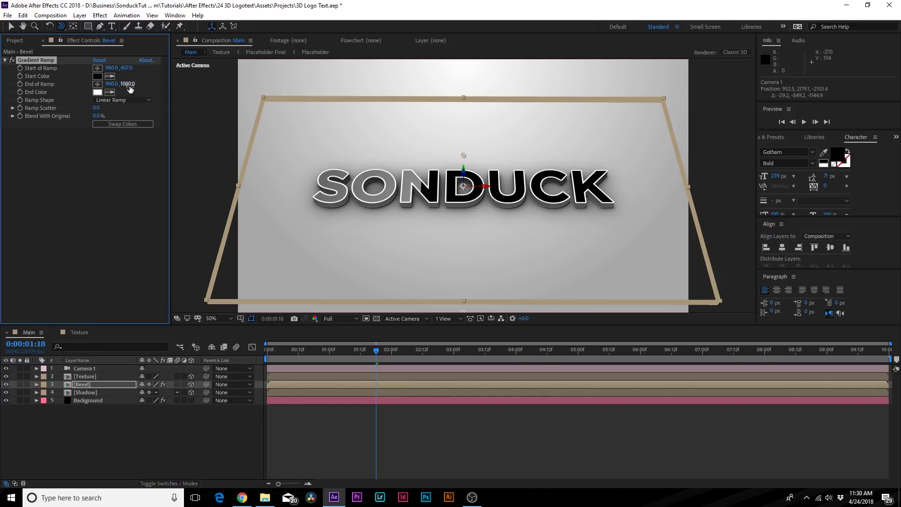
pyautogui.moveTo(6, 107)
pyautogui.mouseDown()
pyautogui.moveTo(138, 86)
pyautogui.moveTo(109, 91)
pyautogui.moveTo(125, 92)
pyautogui.moveTo(127, 72)
pyautogui.mouseUp()
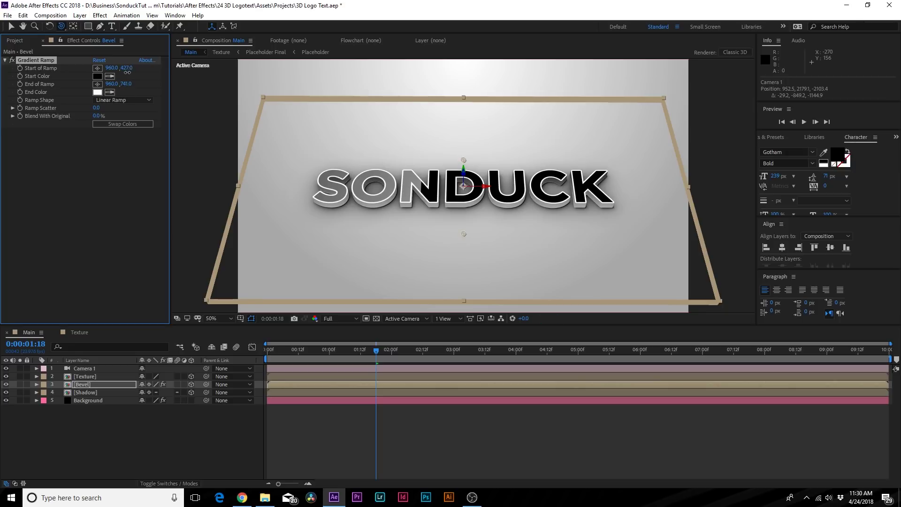
pyautogui.click(97, 92)
pyautogui.moveTo(47, 199)
pyautogui.mouseDown()
pyautogui.moveTo(44, 187)
pyautogui.moveTo(43, 241)
pyautogui.moveTo(41, 226)
pyautogui.mouseUp()
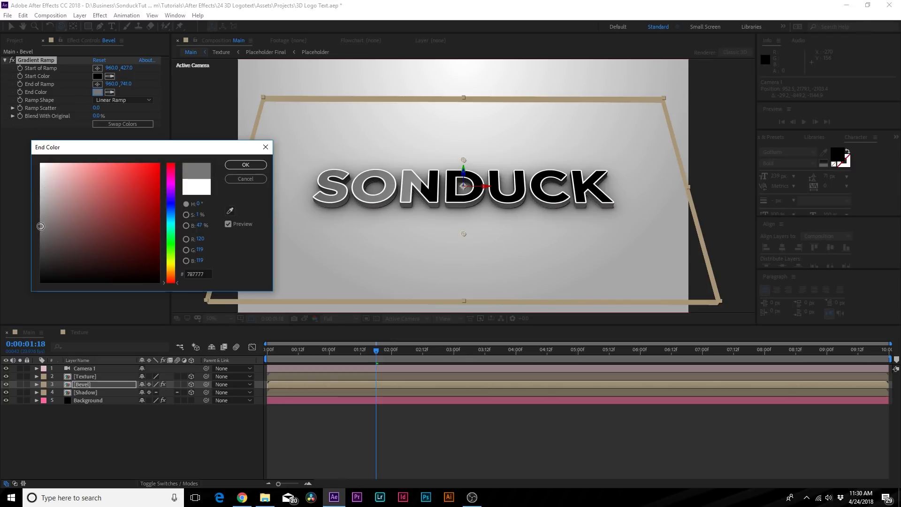
pyautogui.click(244, 165)
# Try a dark red start colour, then orbit the camera to check the gradient.
pyautogui.click(97, 76)
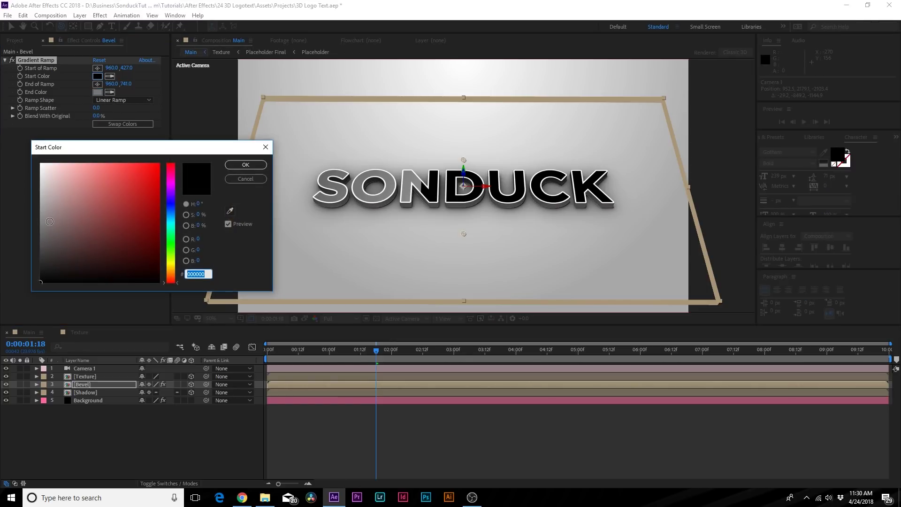
pyautogui.moveTo(49, 221); pyautogui.dragTo(2, 335)
pyautogui.click(247, 164)
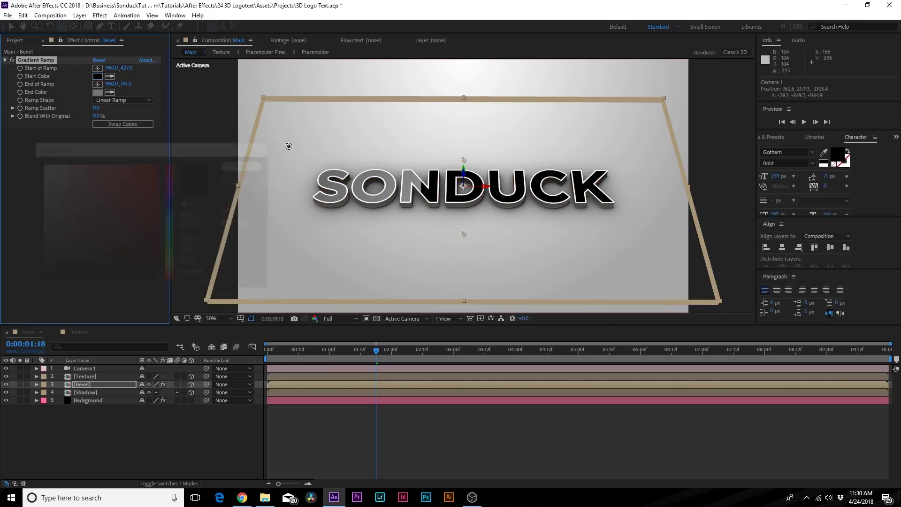
pyautogui.moveTo(467, 207); pyautogui.dragTo(423, 151)
pyautogui.hotkey('ctrl', 'z')
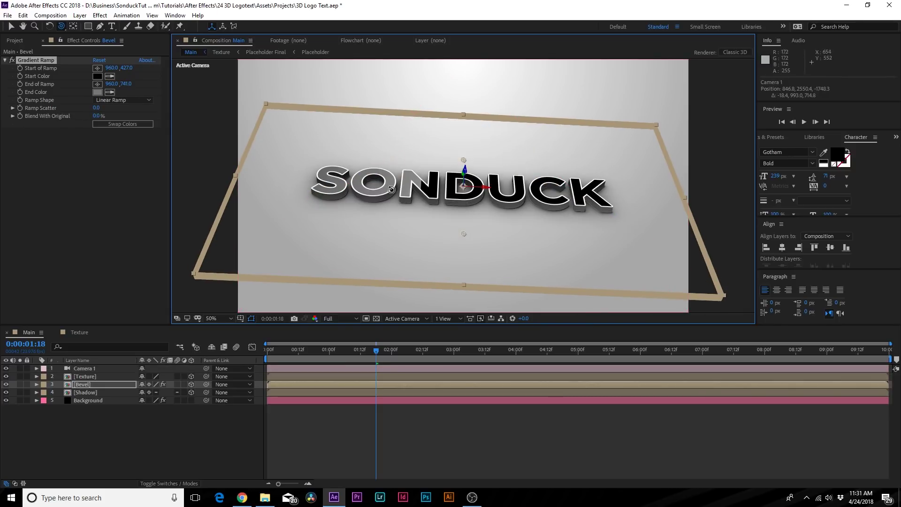
# Keyframe Camera 1's Point of Interest and Position at 0:00 and move its end keyframes to about 5:00.
pyautogui.click(277, 368)
pyautogui.hotkey('ctrl', 'z')
pyautogui.click(267, 350)
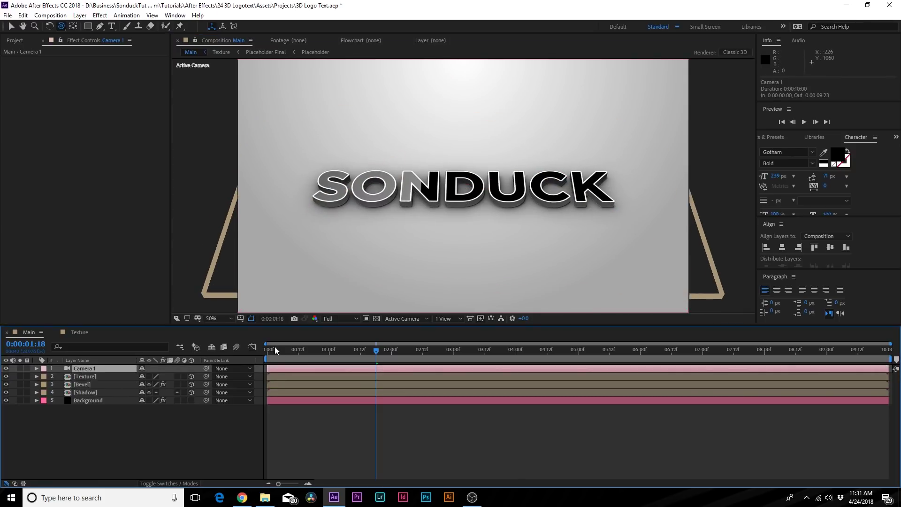
pyautogui.click(37, 368)
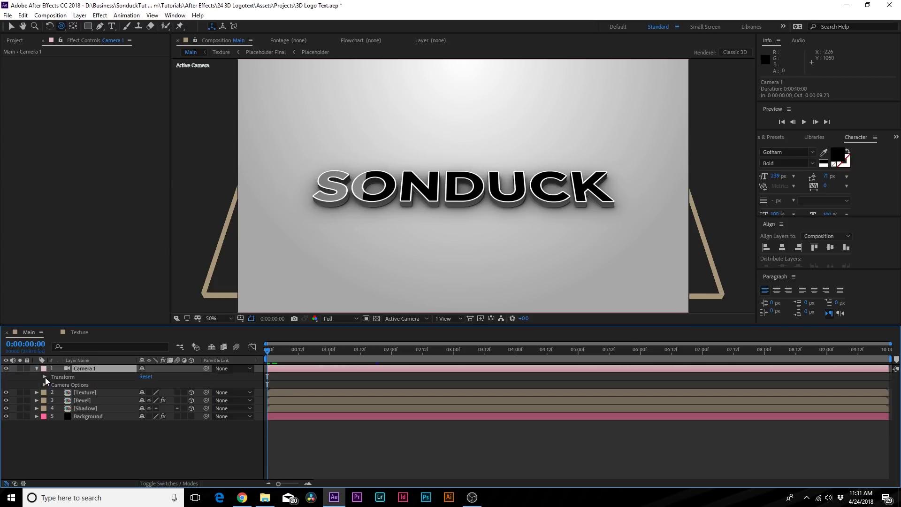
pyautogui.click(44, 376)
pyautogui.click(61, 383)
pyautogui.click(60, 392)
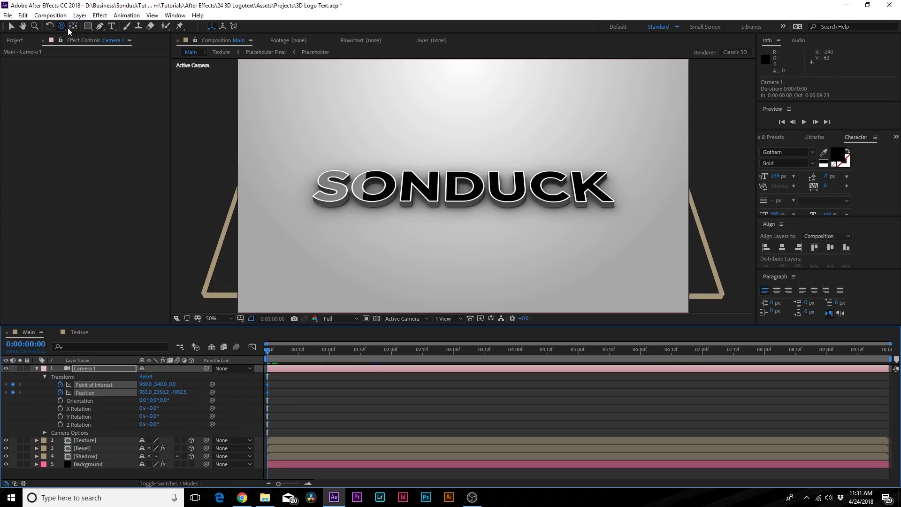
pyautogui.click(111, 237)
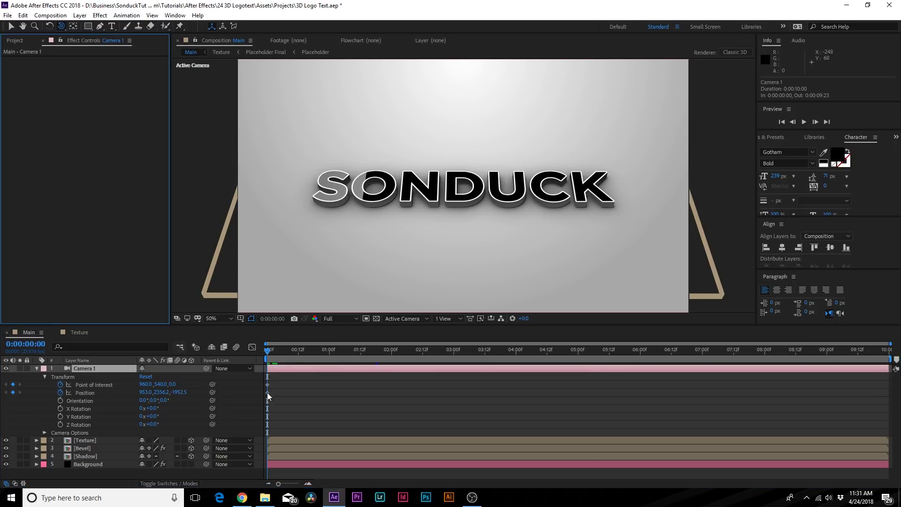
pyautogui.moveTo(269, 396)
pyautogui.mouseDown()
pyautogui.moveTo(261, 382)
pyautogui.moveTo(283, 385)
pyautogui.mouseUp()
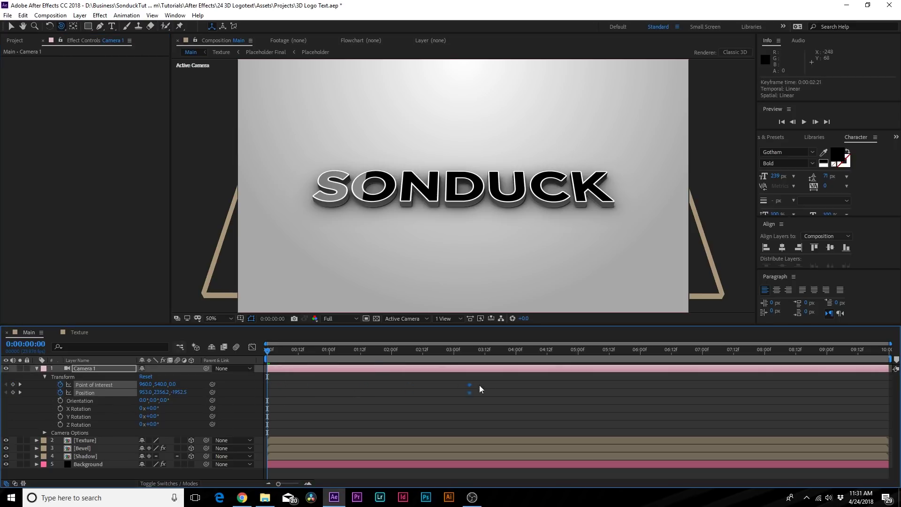
pyautogui.moveTo(558, 391); pyautogui.dragTo(581, 388)
# Dolly the camera closer and orbit lower for a new starting position, then preview the move.
pyautogui.moveTo(57, 29); pyautogui.dragTo(88, 57)
pyautogui.moveTo(496, 217); pyautogui.dragTo(490, 192)
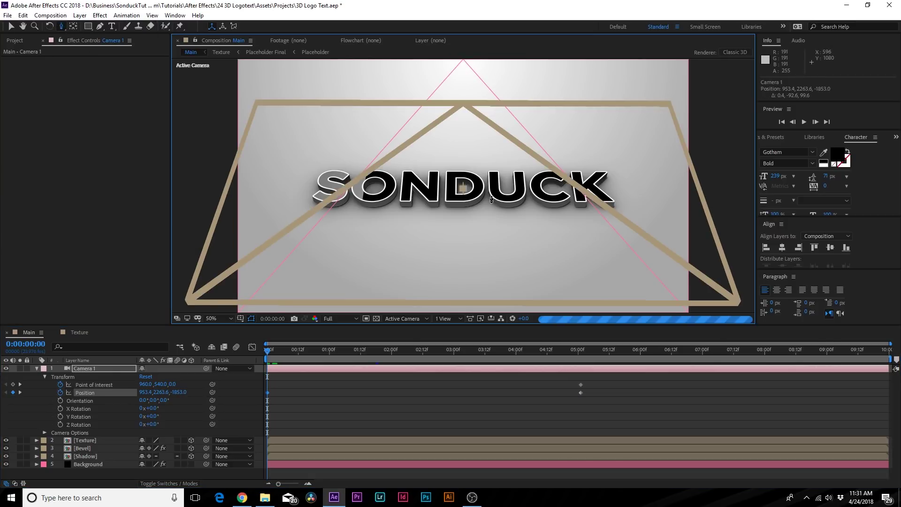
pyautogui.moveTo(60, 26); pyautogui.dragTo(91, 39)
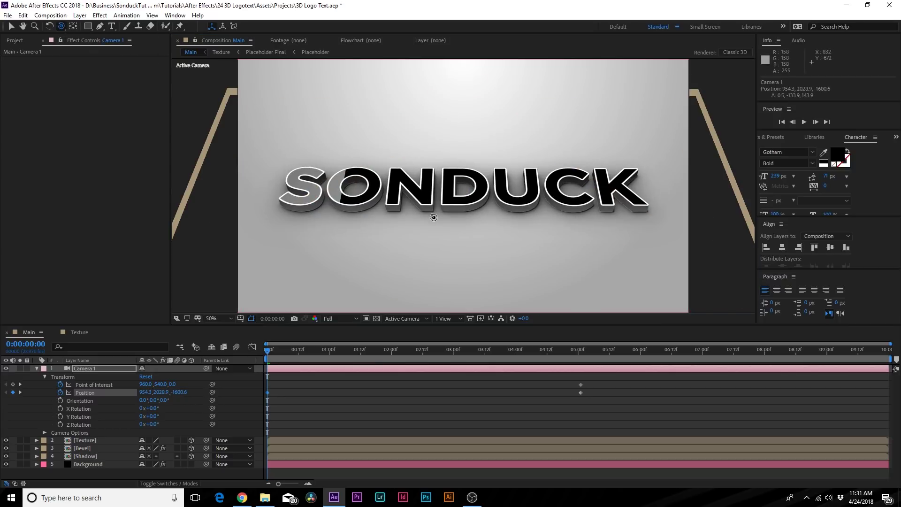
pyautogui.moveTo(433, 216)
pyautogui.mouseDown()
pyautogui.moveTo(431, 225)
pyautogui.moveTo(440, 205)
pyautogui.mouseUp()
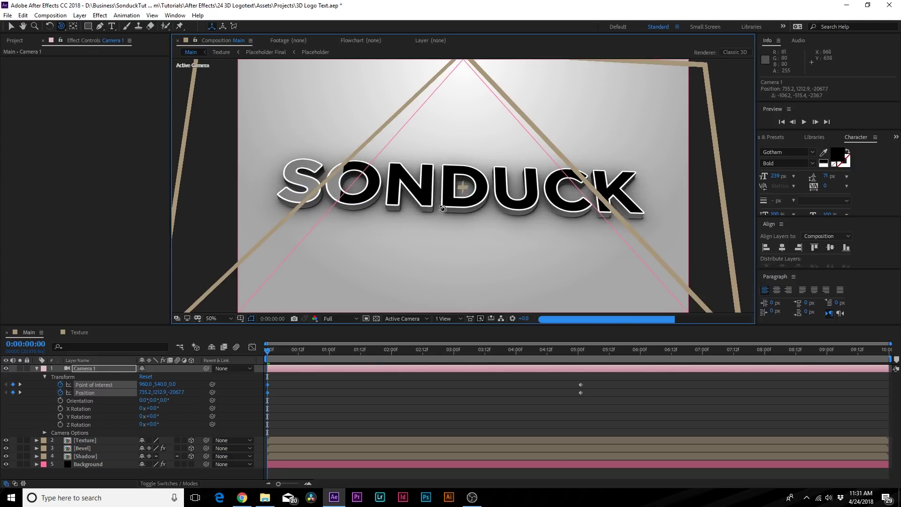
pyautogui.moveTo(268, 350); pyautogui.dragTo(579, 356)
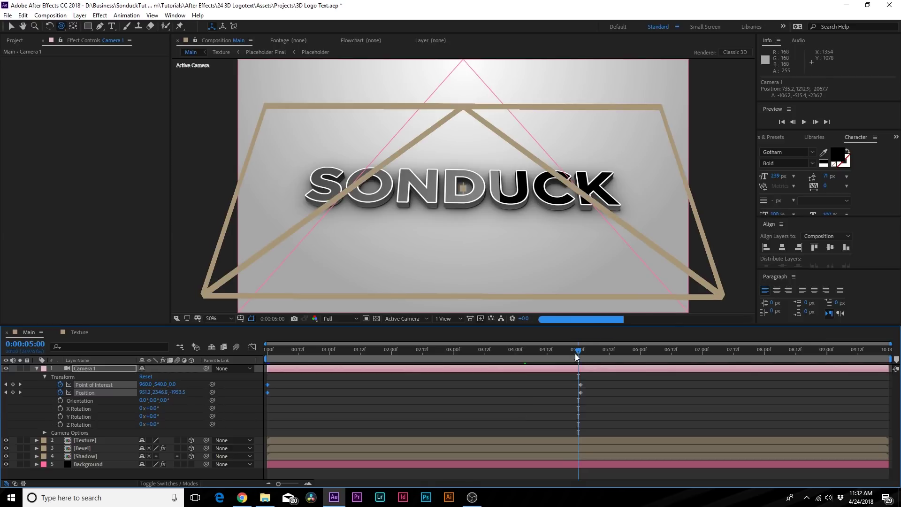
pyautogui.press('Home')
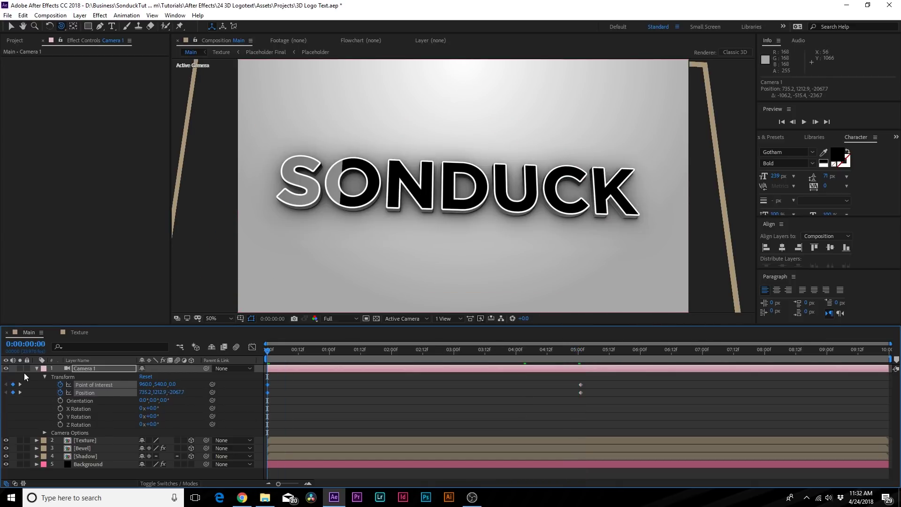
# Import the Sonduck Logo.ai file into the project.
pyautogui.click(37, 368)
pyautogui.click(14, 41)
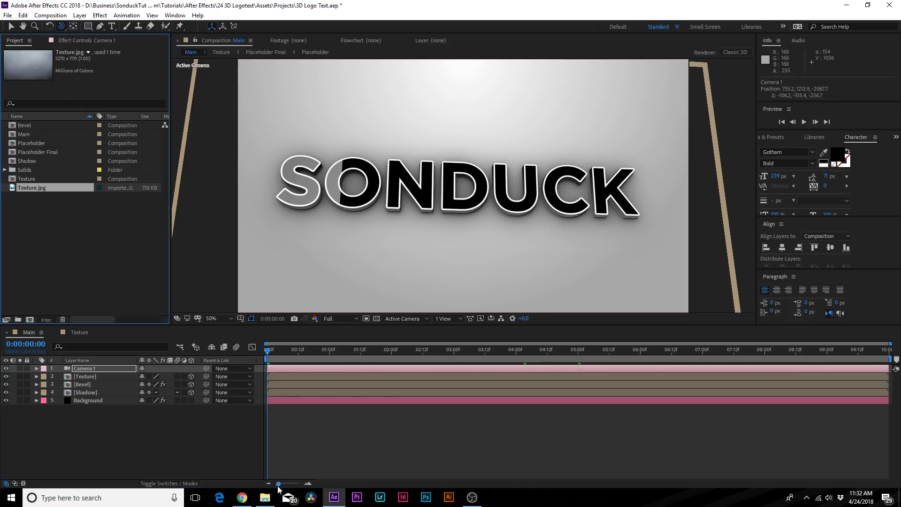
pyautogui.click(265, 497)
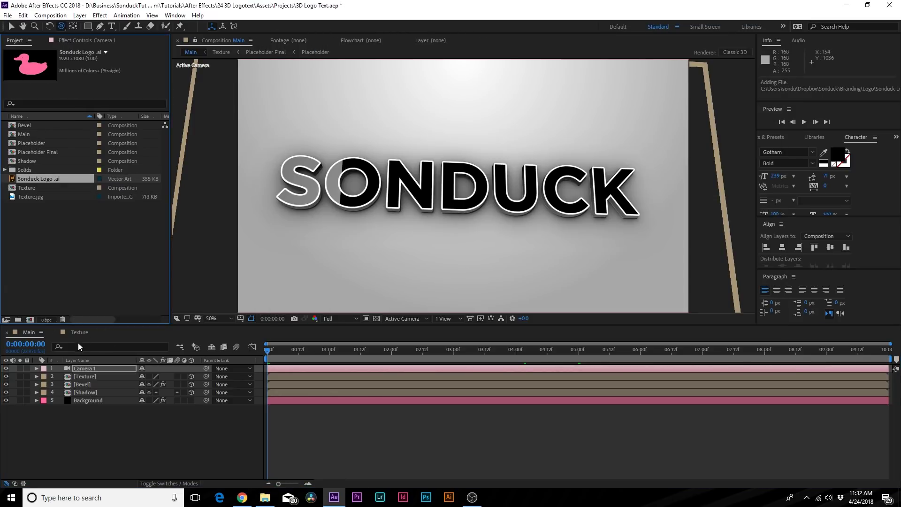
# In the nested Placeholder comp, place the duck logo above the SOnduck text and hide the text layer.
pyautogui.click(78, 335)
pyautogui.click(91, 368)
pyautogui.doubleClick(92, 367)
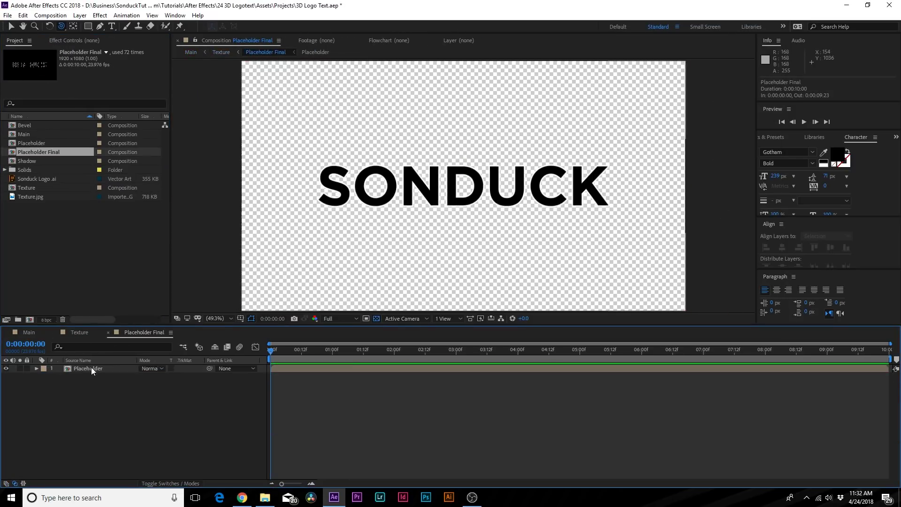
pyautogui.doubleClick(90, 368)
pyautogui.moveTo(24, 178); pyautogui.dragTo(72, 367)
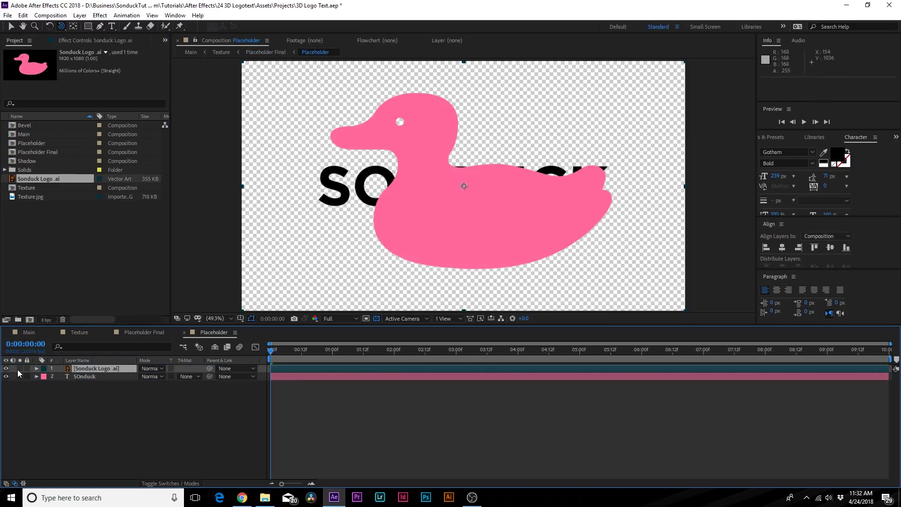
pyautogui.click(18, 376)
pyautogui.click(6, 376)
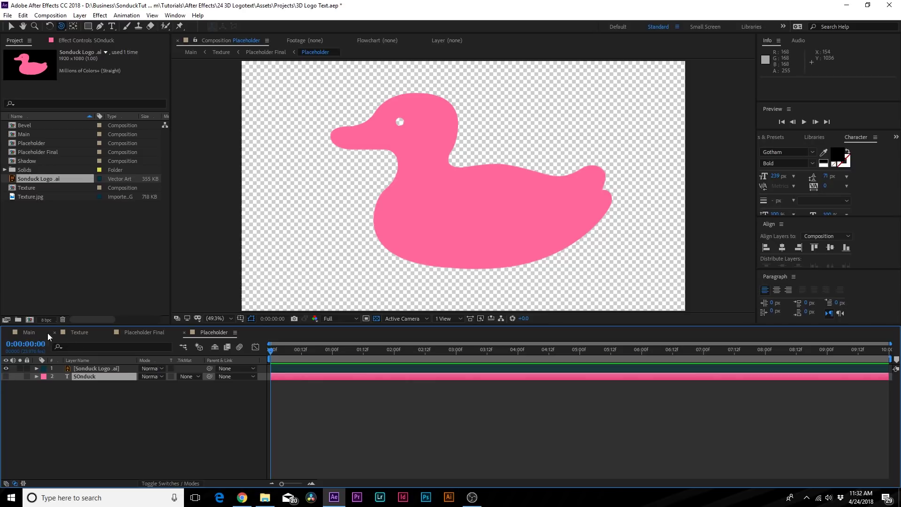
# Preview the duck in the Main comp at about 2.5 seconds.
pyautogui.click(34, 334)
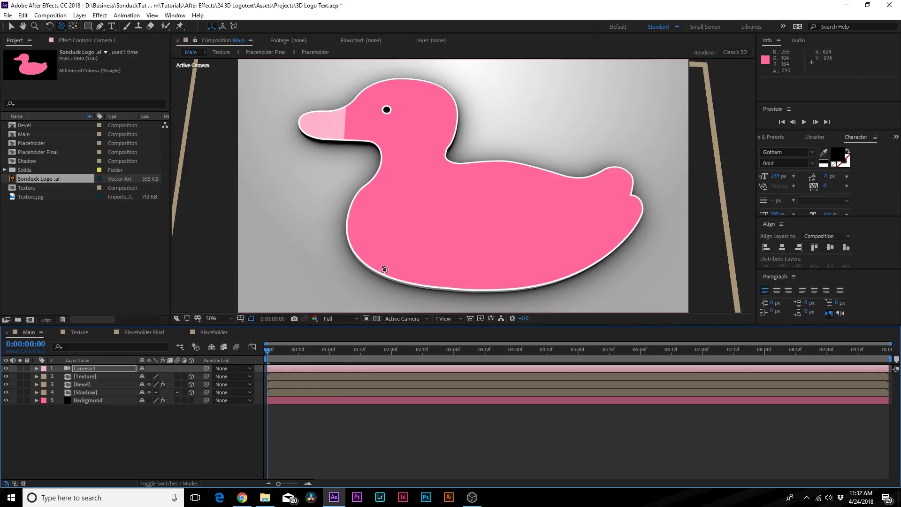
pyautogui.press('space')
pyautogui.click(422, 352)
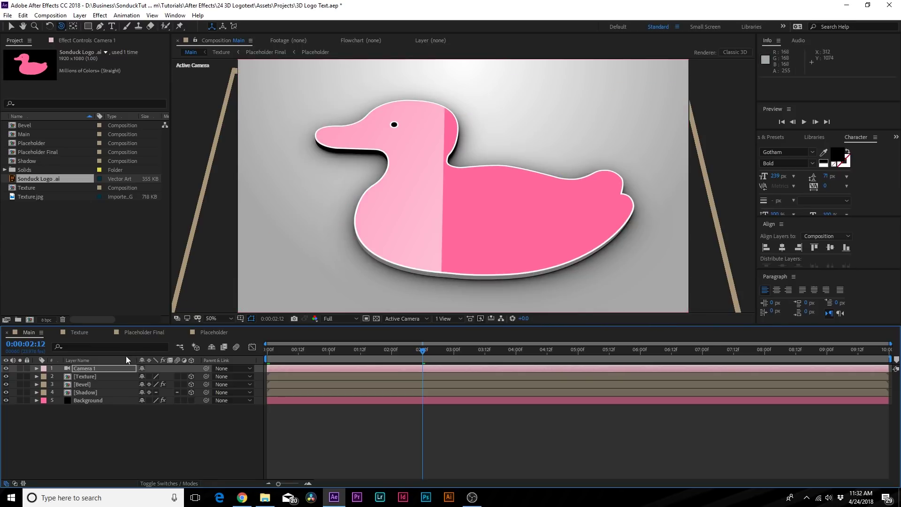
# Scale the duck logo down to 46% and check the result in the Main comp.
pyautogui.click(211, 332)
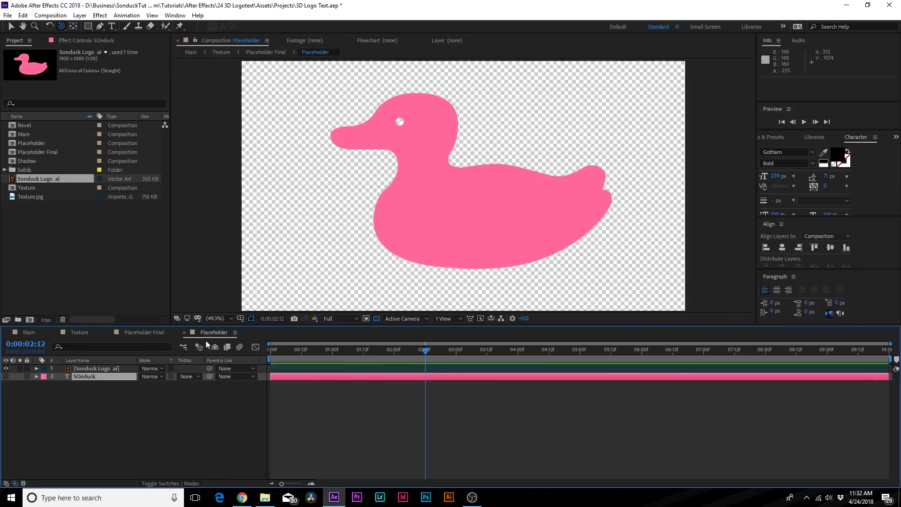
pyautogui.click(100, 370)
pyautogui.press('s')
pyautogui.moveTo(155, 377); pyautogui.dragTo(129, 379)
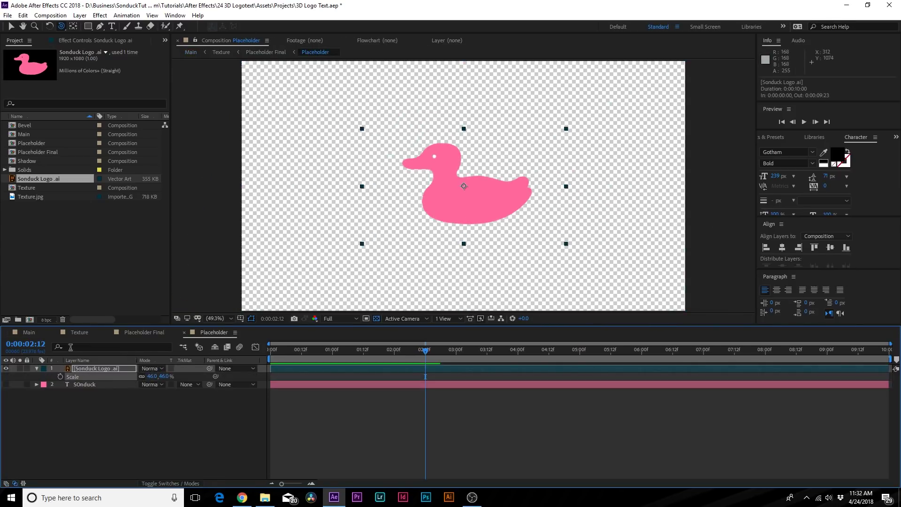
pyautogui.click(29, 332)
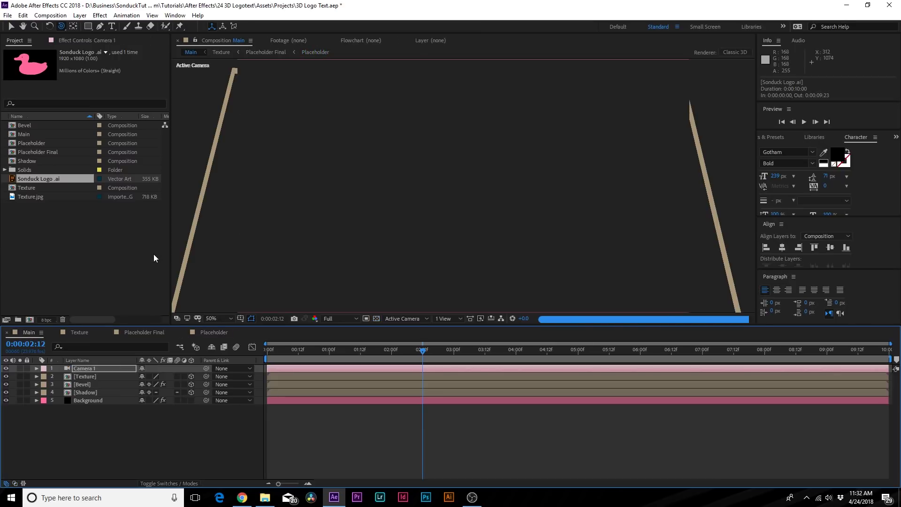
pyautogui.click(208, 334)
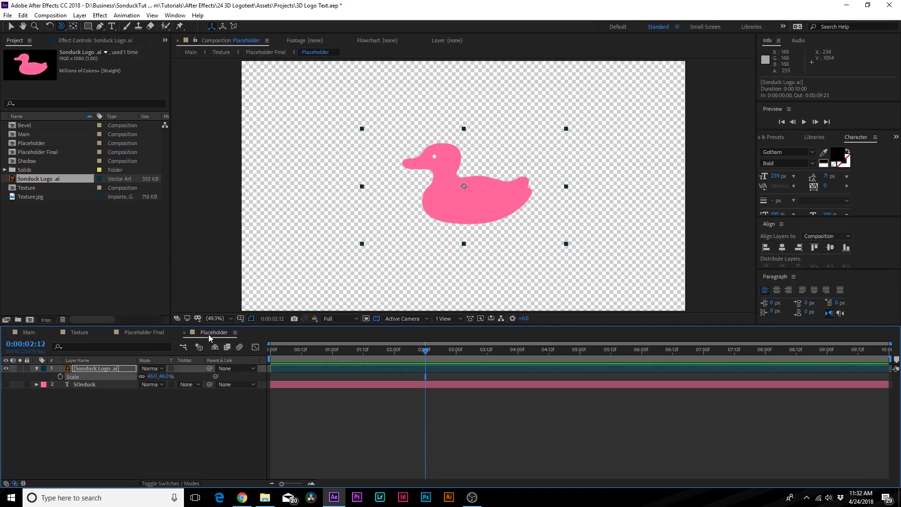
# Add a Fill effect to the duck logo with colour #161616.
pyautogui.click(100, 15)
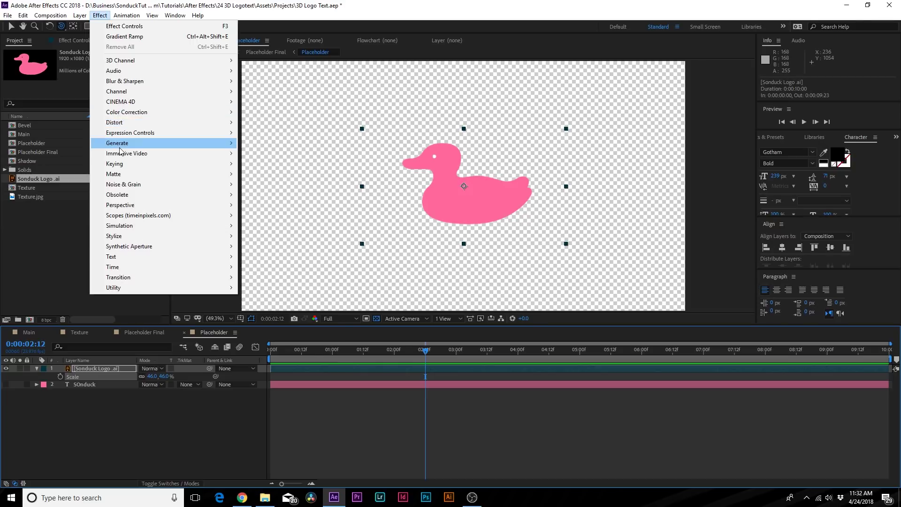
pyautogui.moveTo(127, 142)
pyautogui.click(263, 298)
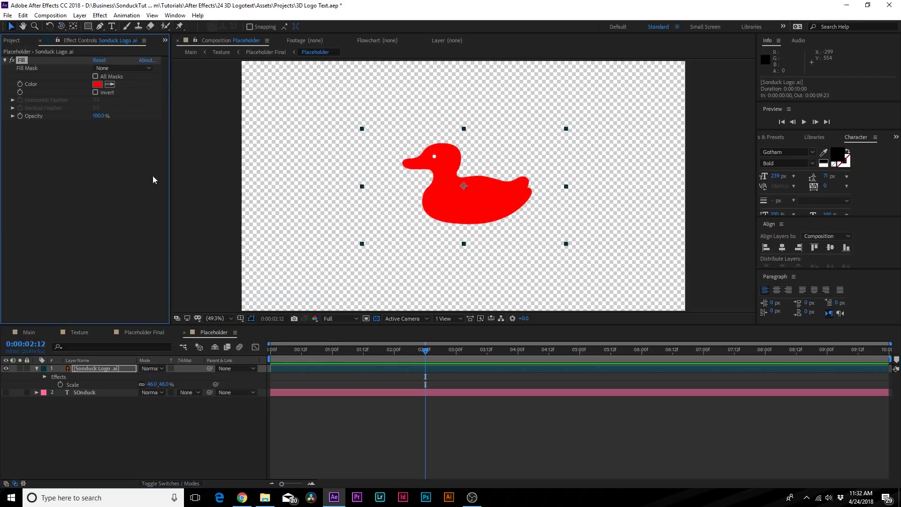
pyautogui.click(97, 86)
pyautogui.moveTo(66, 190); pyautogui.dragTo(17, 272)
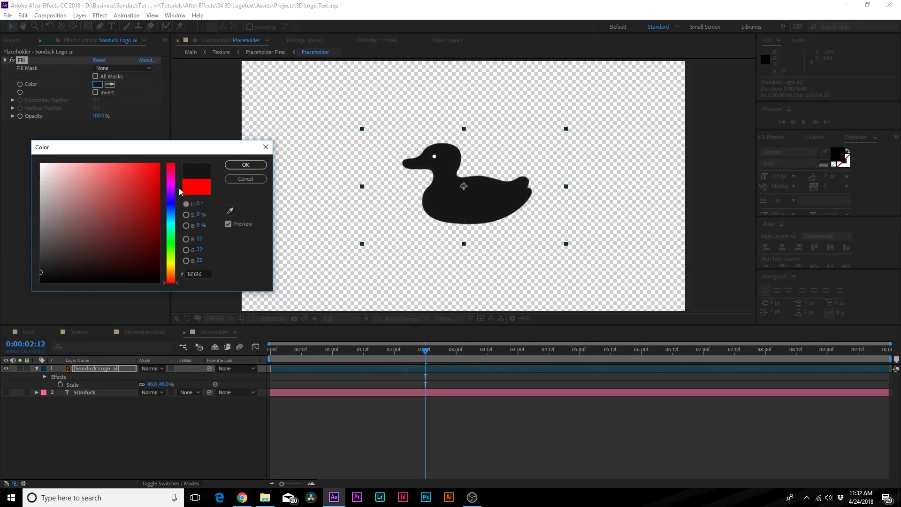
pyautogui.click(245, 165)
pyautogui.click(33, 332)
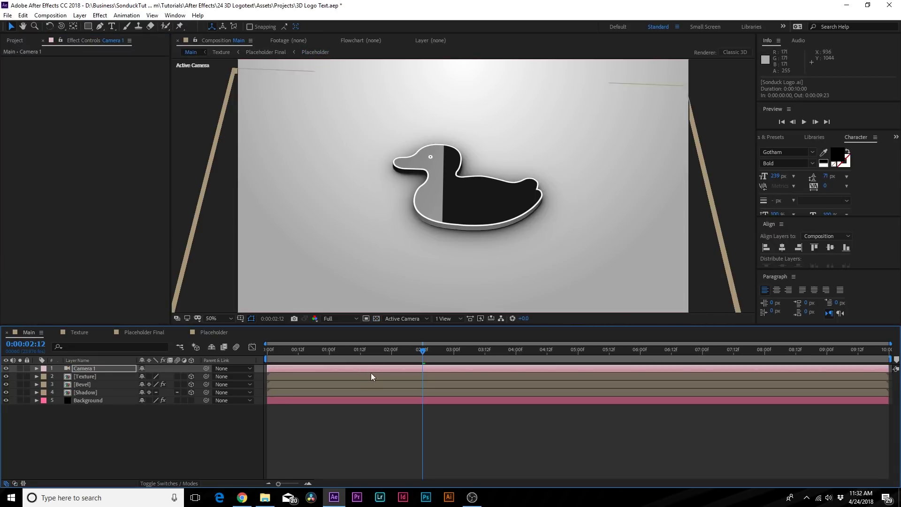
# Scrub the Main comp timeline to preview the camera move on the dark duck.
pyautogui.moveTo(381, 350); pyautogui.dragTo(474, 353)
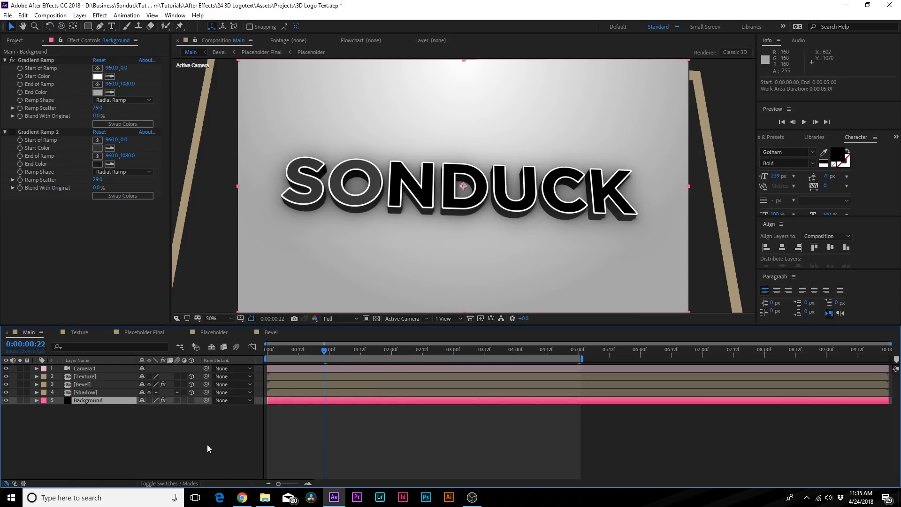
pyautogui.moveTo(250, 499)
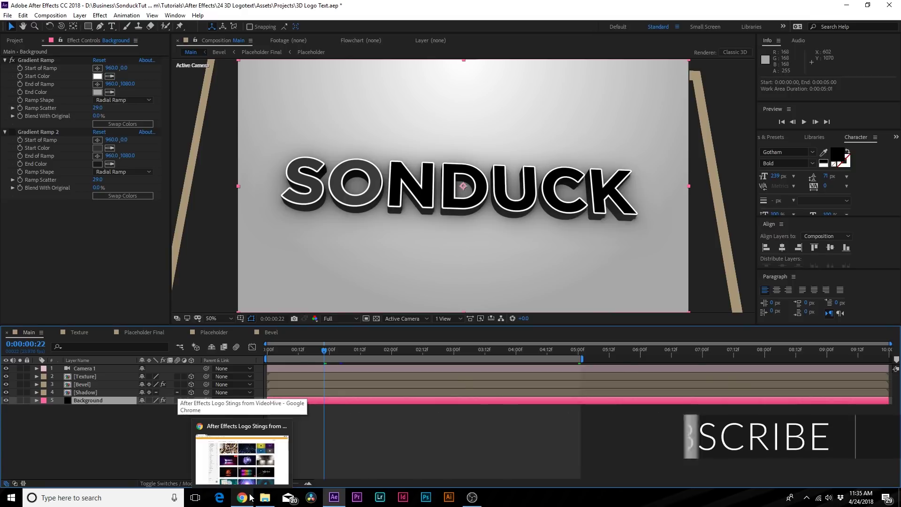
# Switch to Chrome's VideoHive Logo Stings results and scroll past templates like Logo Cubes v2.
pyautogui.click(251, 498)
pyautogui.scroll(-1, 843, 318)
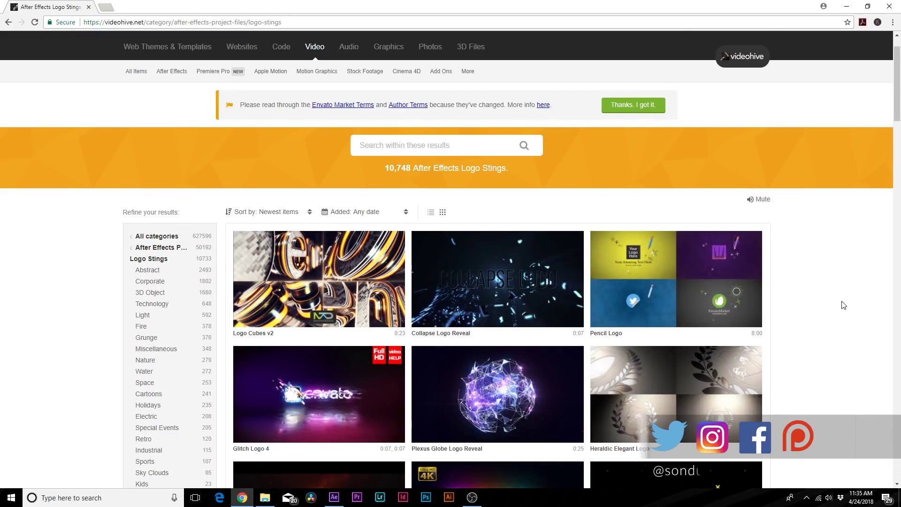
pyautogui.scroll(-1, 843, 306)
pyautogui.scroll(-2, 843, 305)
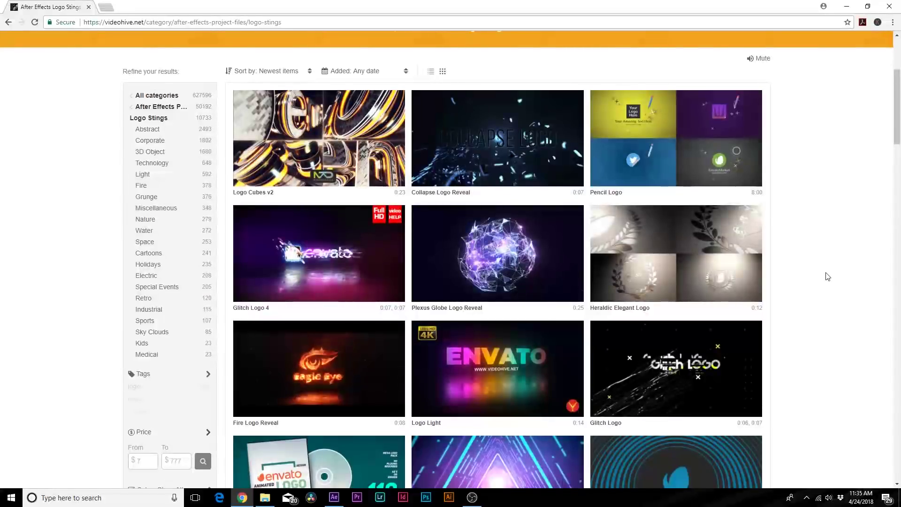